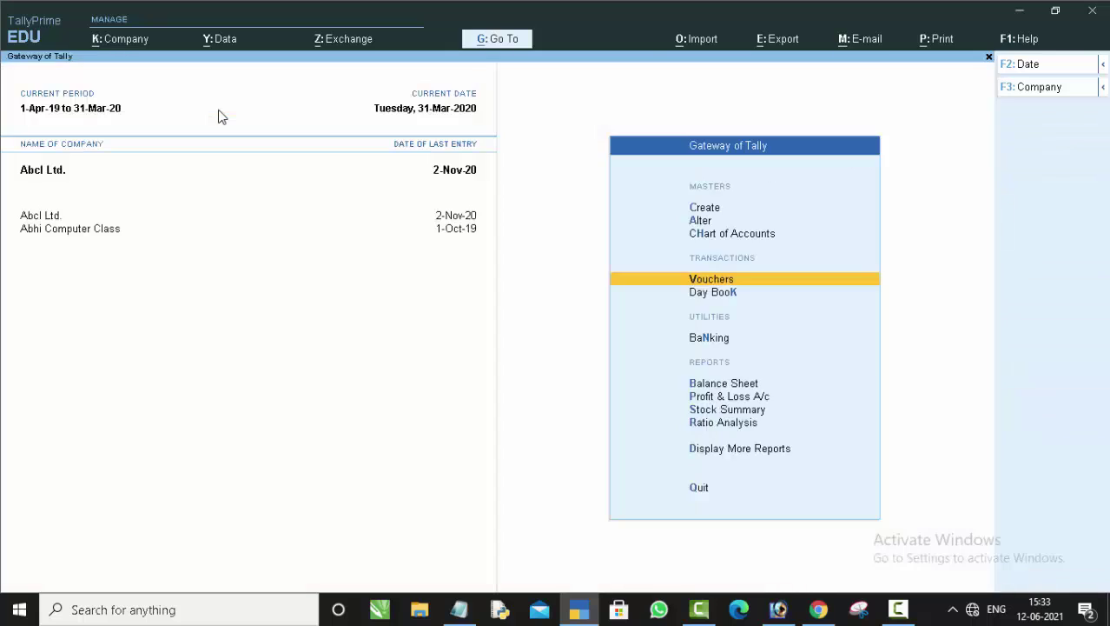
- Start a purchase voucher with supplier invoice number 57859 dated 1-Apr-19
key("Return")
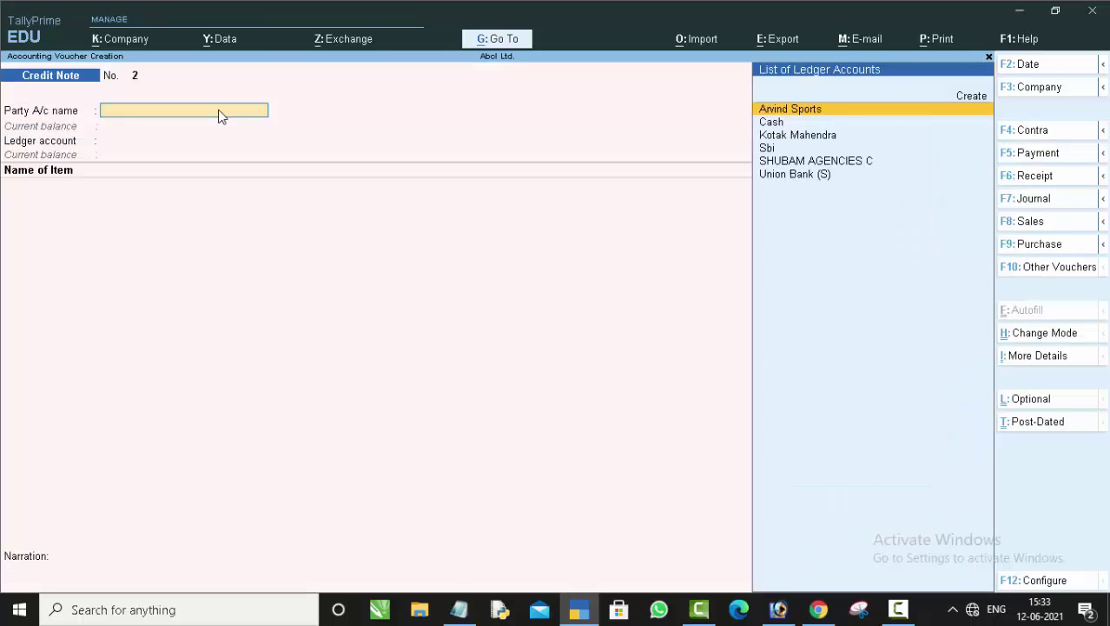
left_click(1059, 248)
type("57859")
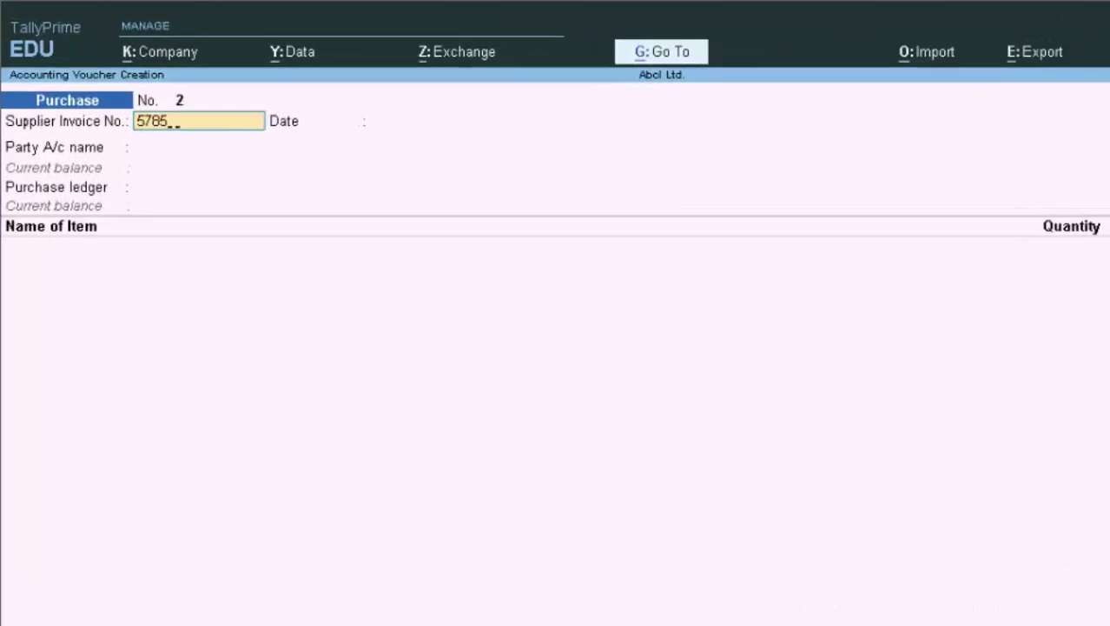
key("Return")
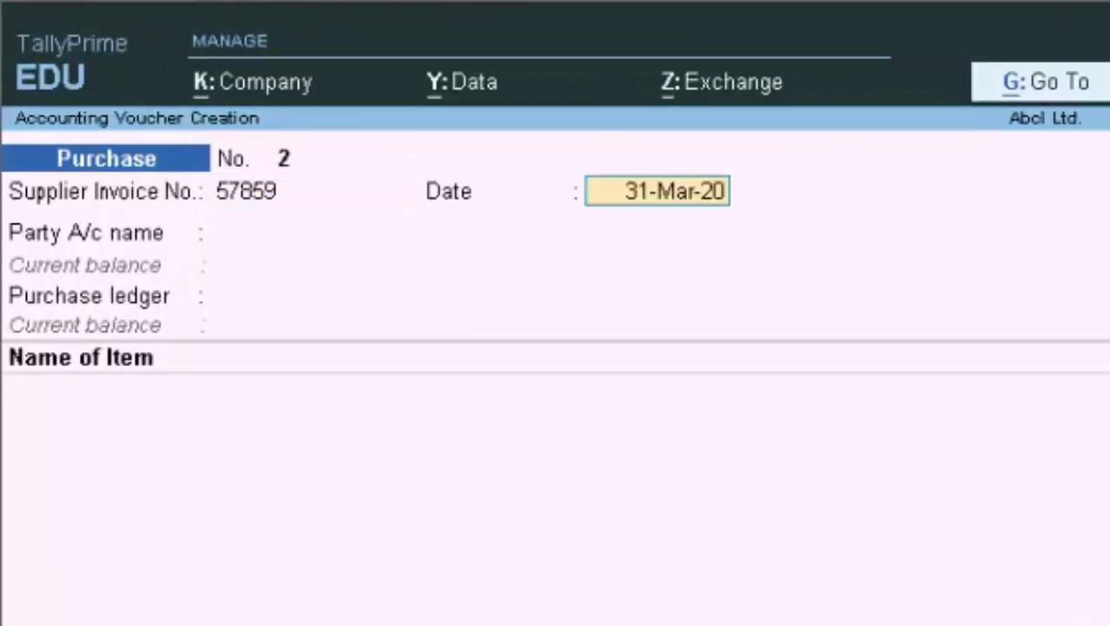
type("1-")
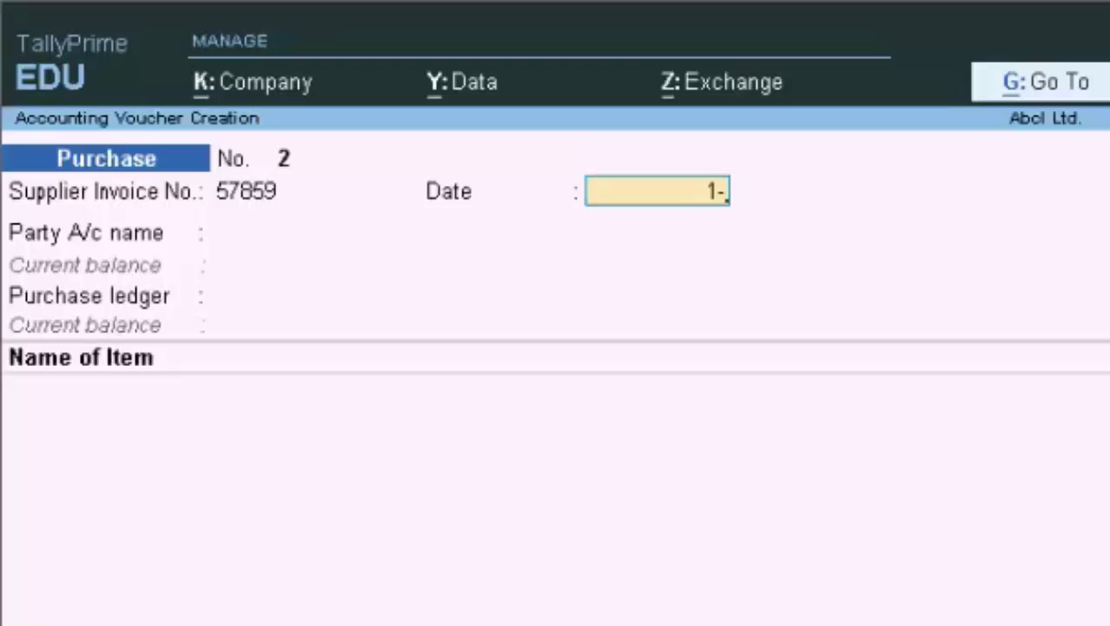
type("4-19")
key("Return")
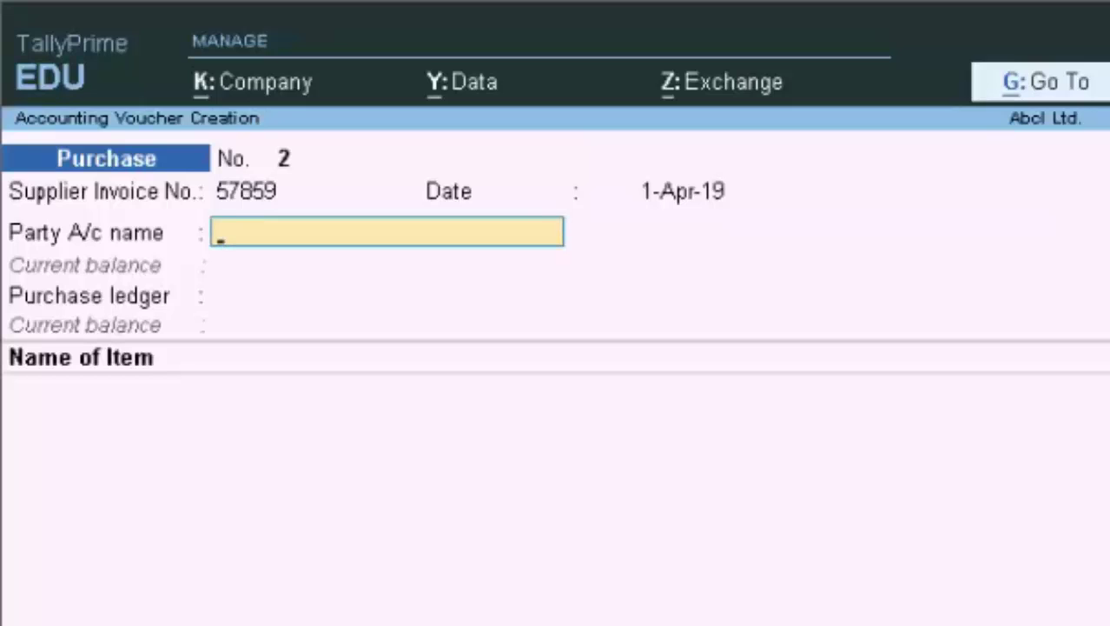
- Choose SHUBAM AGENCIES C as the party account and leave all receipt details blank
key("Down")
key("Down")
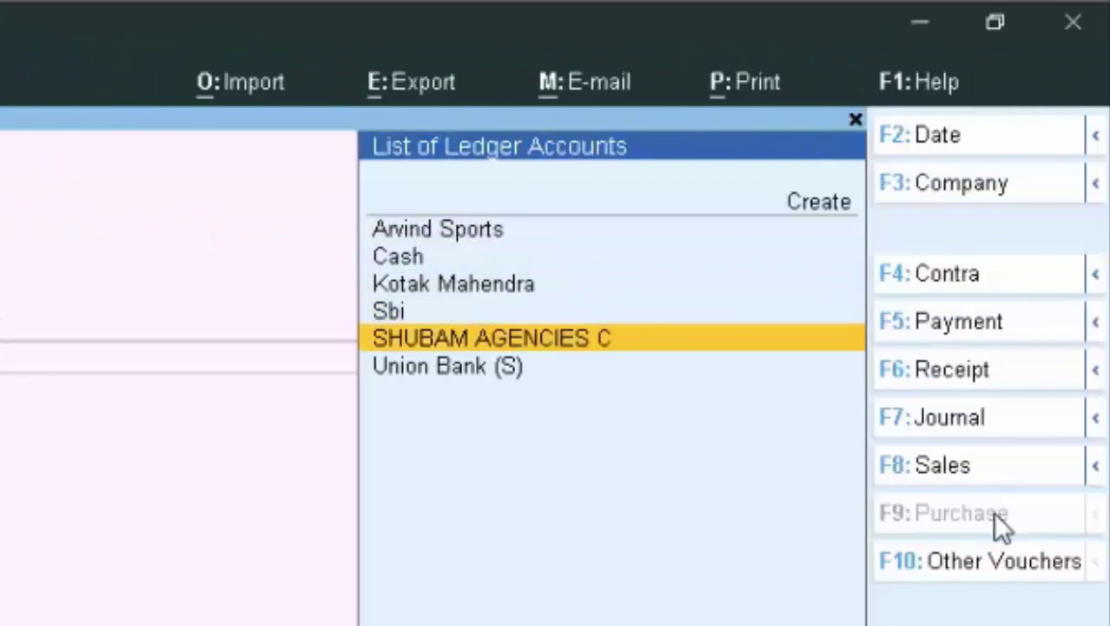
key("Return")
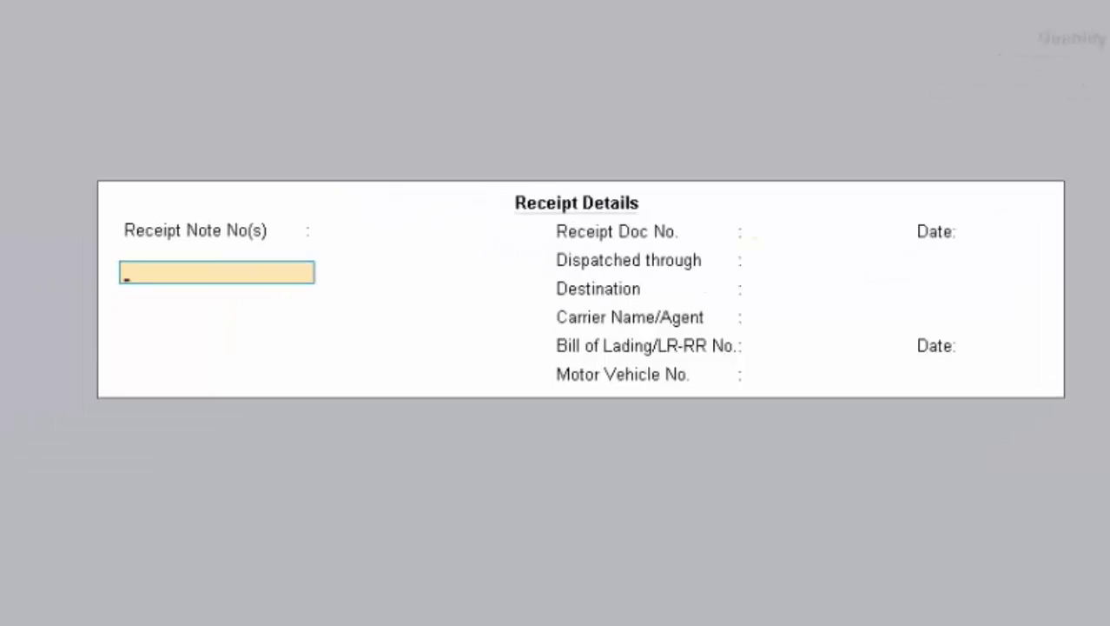
key("Return")
key("Return")
key("Return")
key("Return")
key("Return")
key("Return")
key("Return")
key("Return")
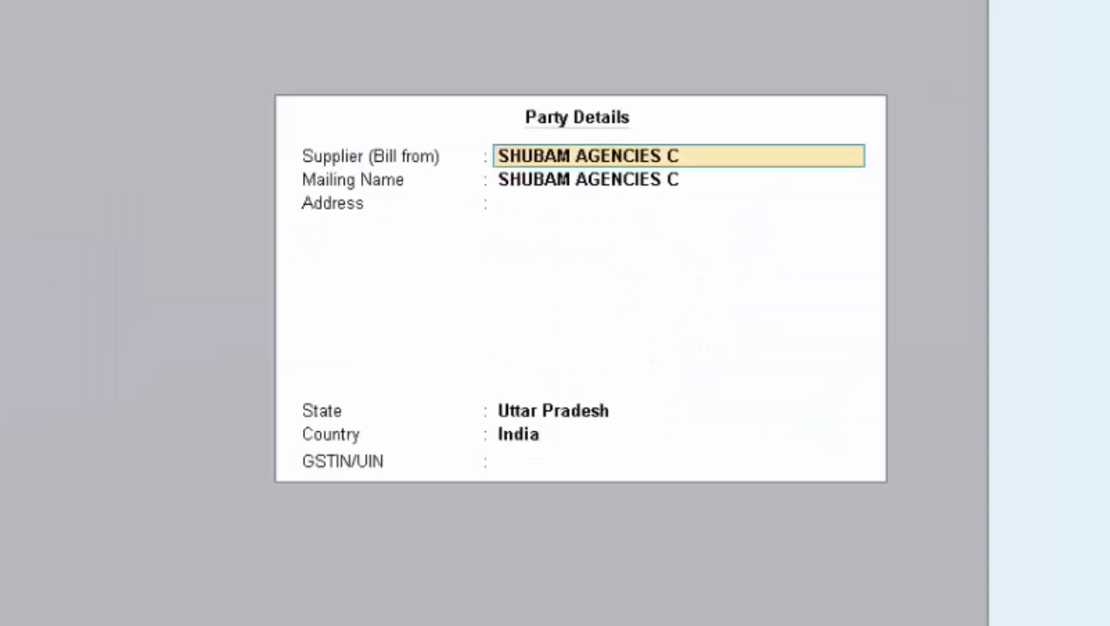
- Accept the supplier's party details without a GSTIN and choose Purchase A/c as the purchase ledger
key("Return")
key("Return")
key("Return")
key("Return")
key("Return")
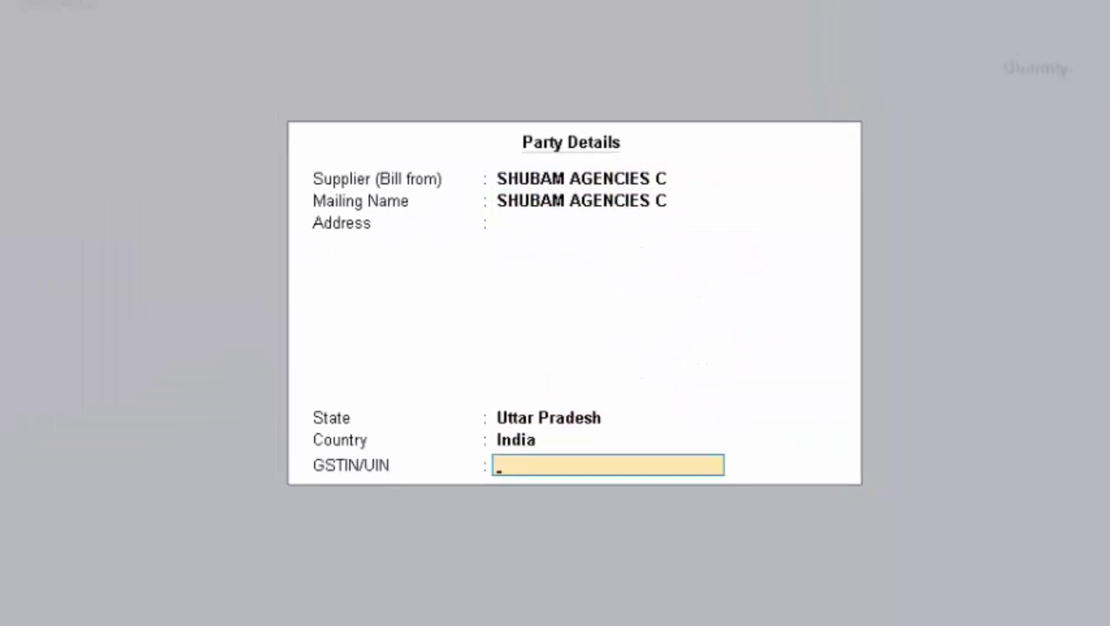
key("Return")
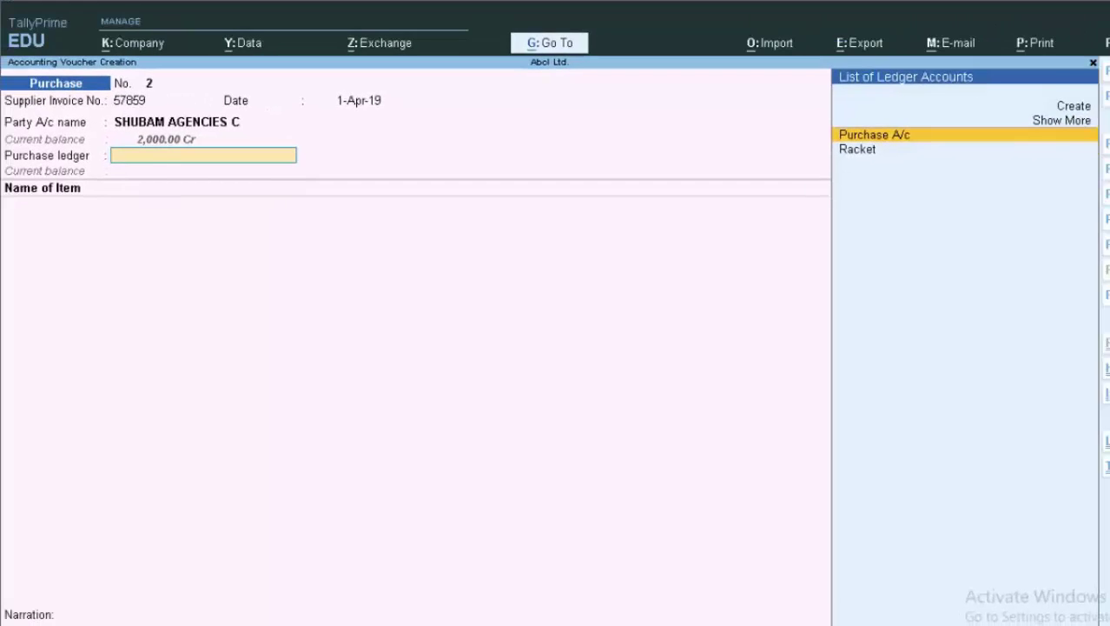
key("Return")
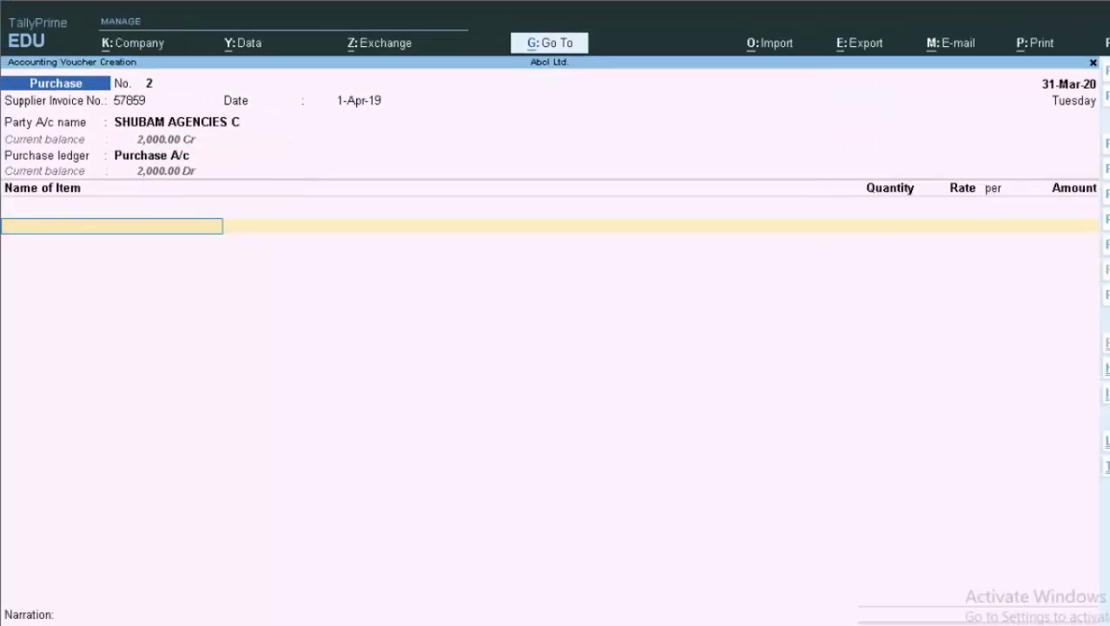
- Add the stock item Racket to the voucher with a quantity of 20 pcs at a rate of 200.00
type("R")
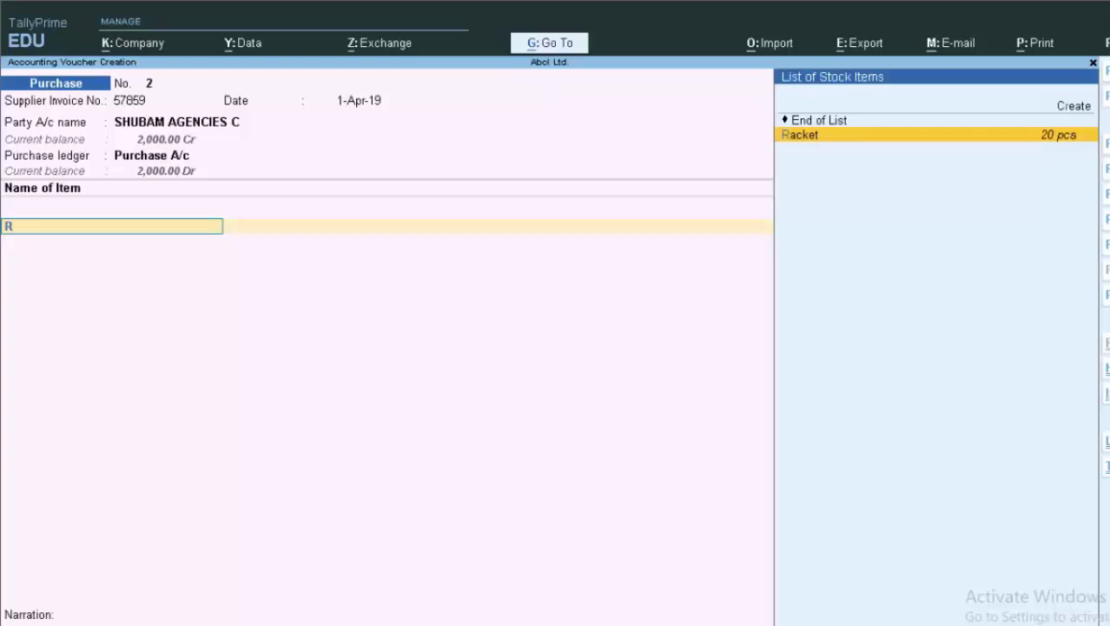
key("Return")
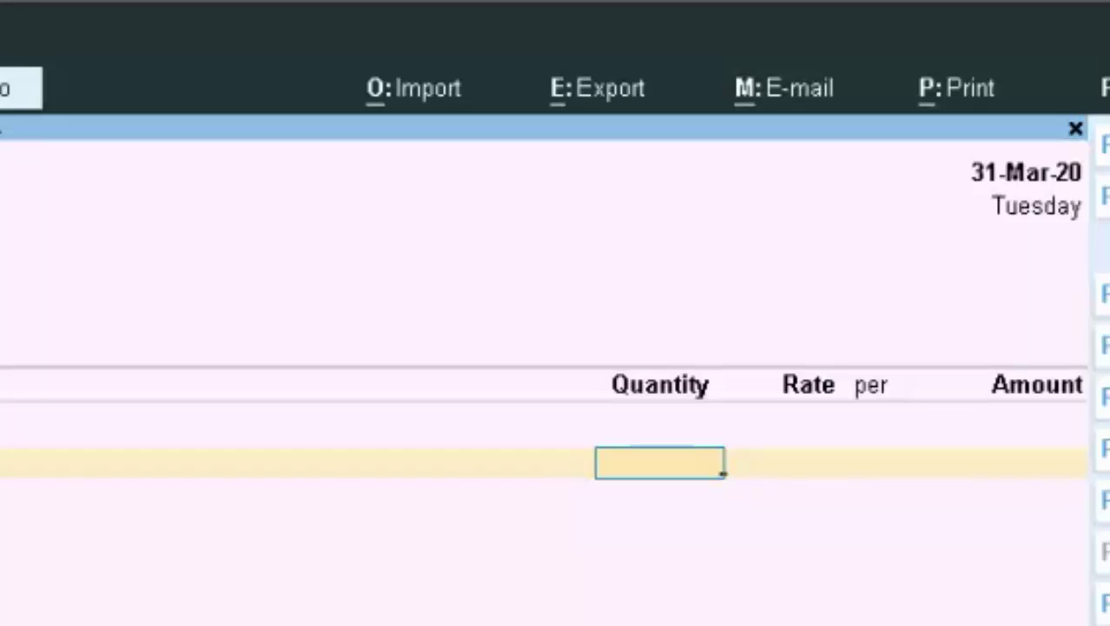
type("20")
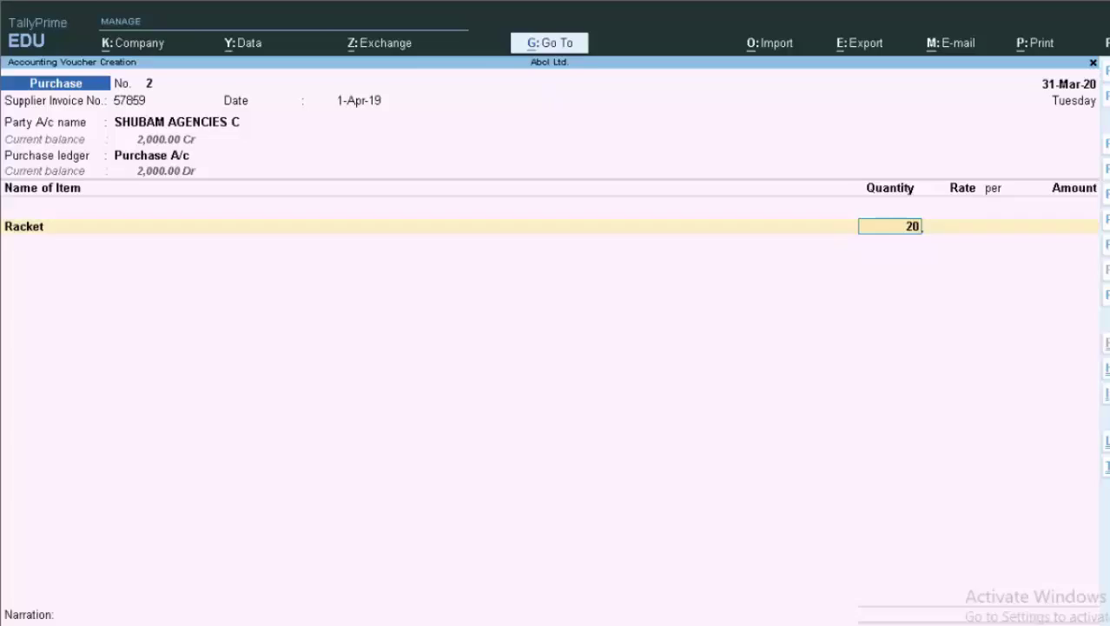
key("Return")
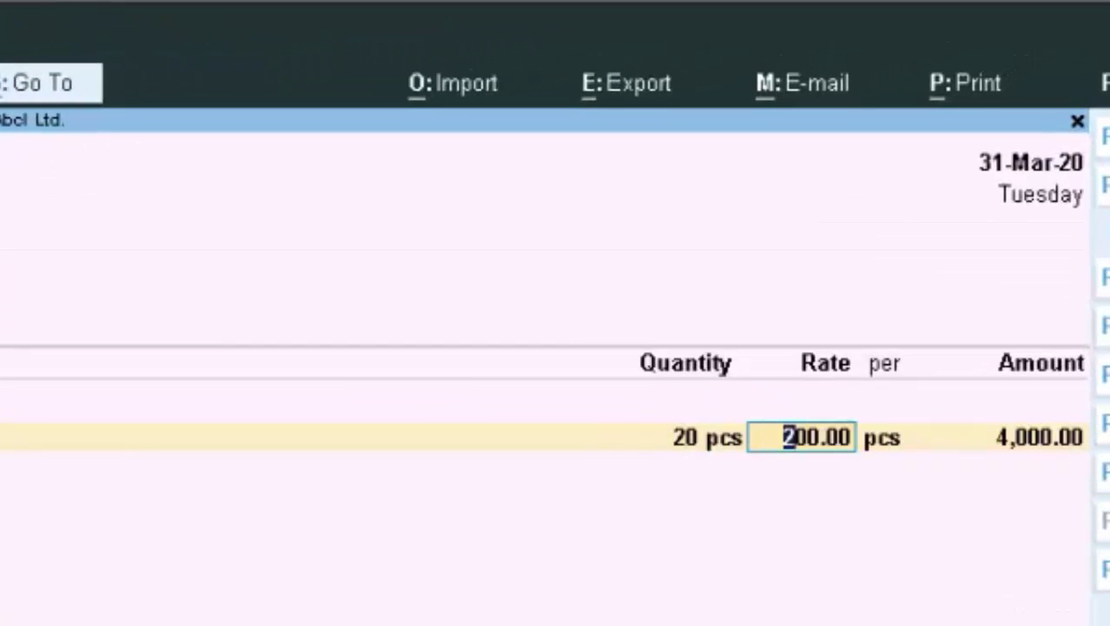
key("Return")
key("Return")
key("Return")
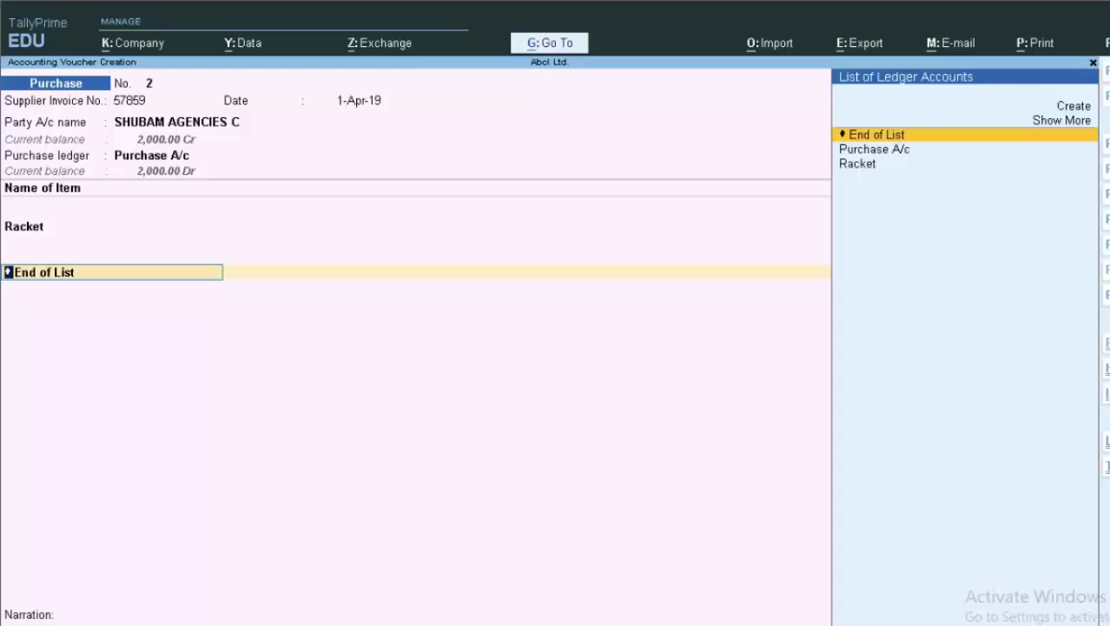
- Begin creating a ledger named Cgst from the voucher, with no alias or additional language
key("Up")
key("Up")
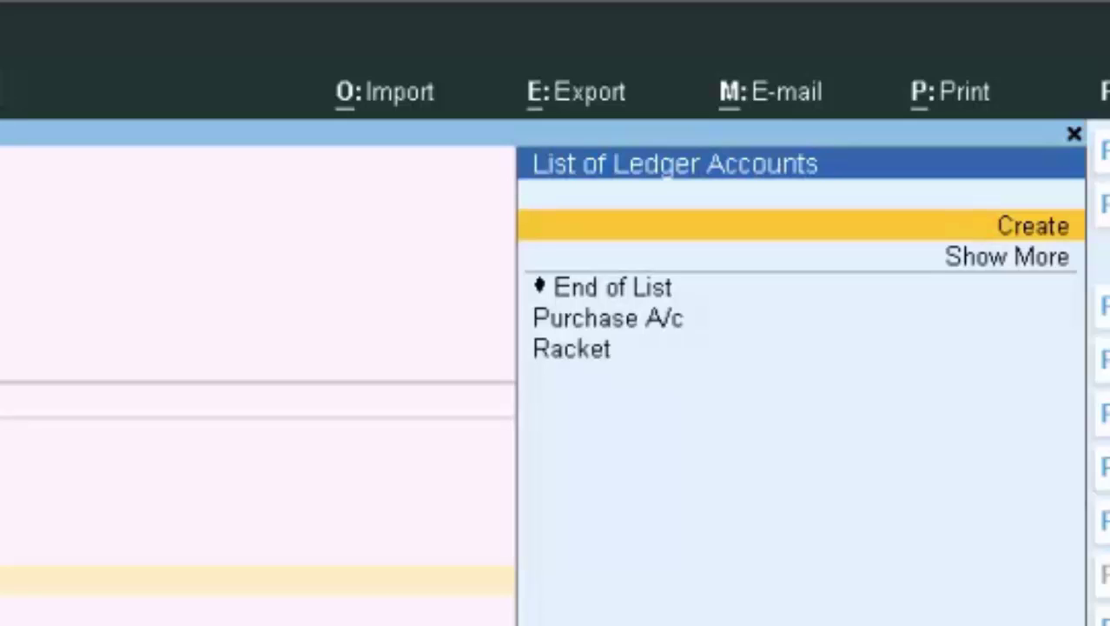
key("Return")
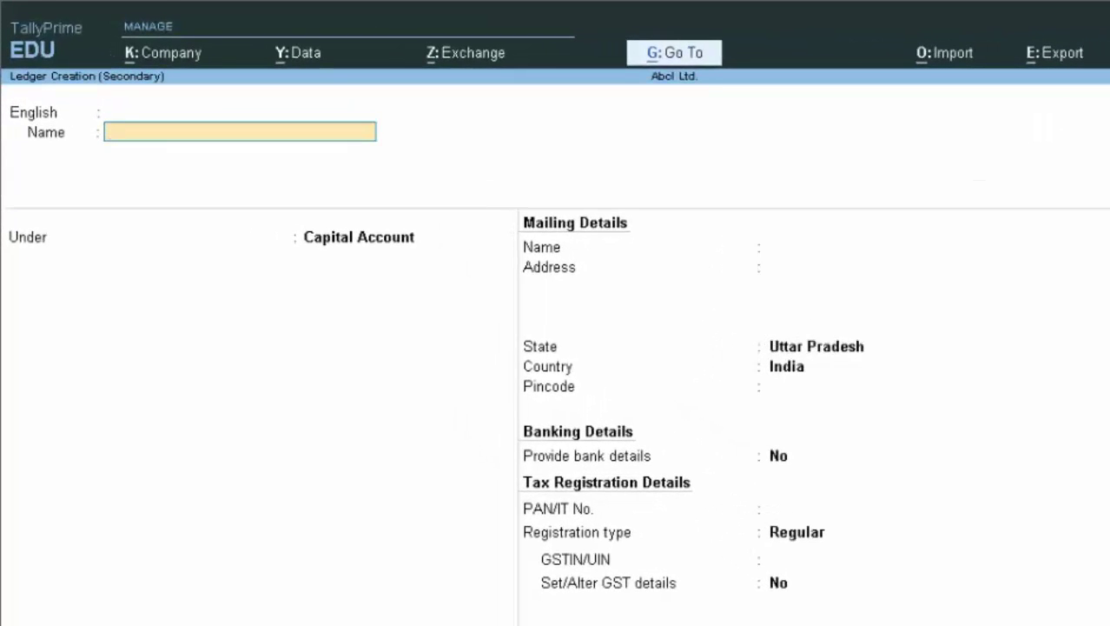
type("Cgst")
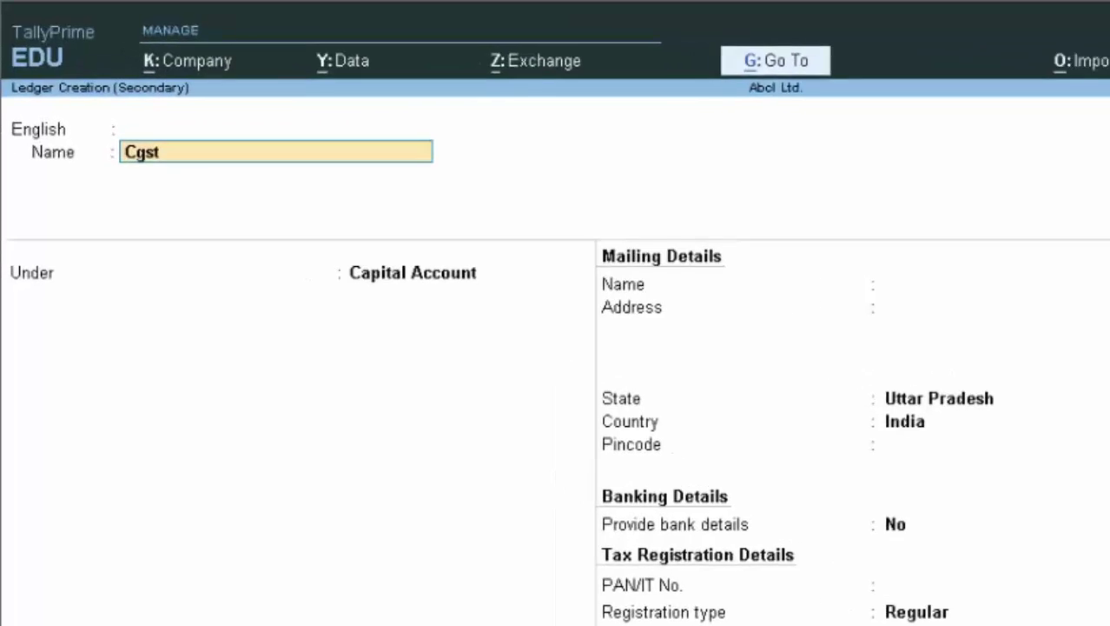
key("Return")
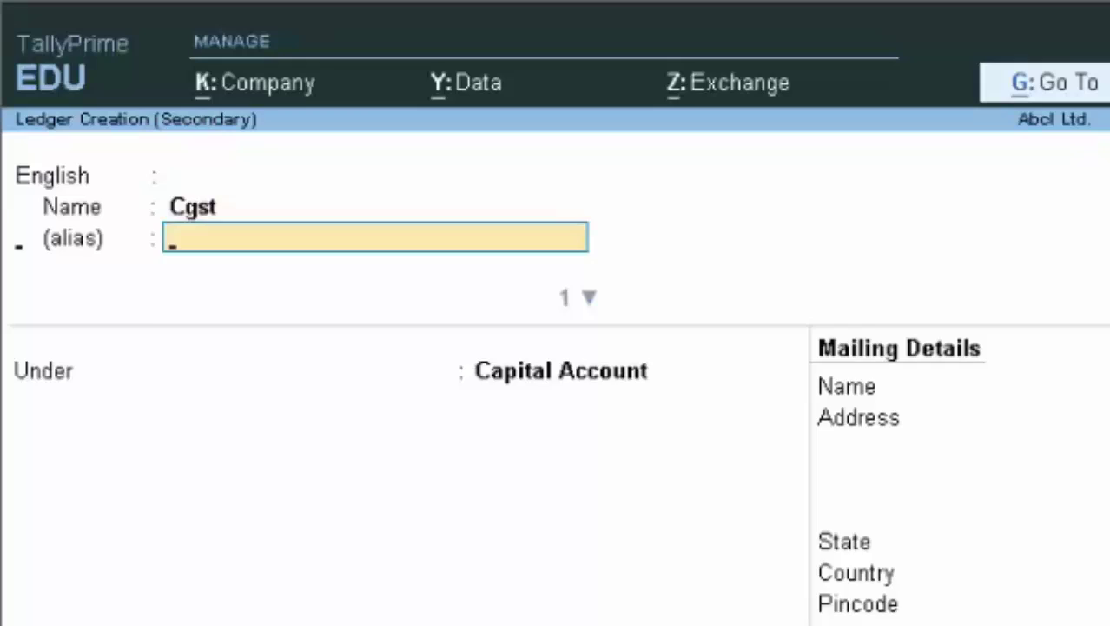
key("Return")
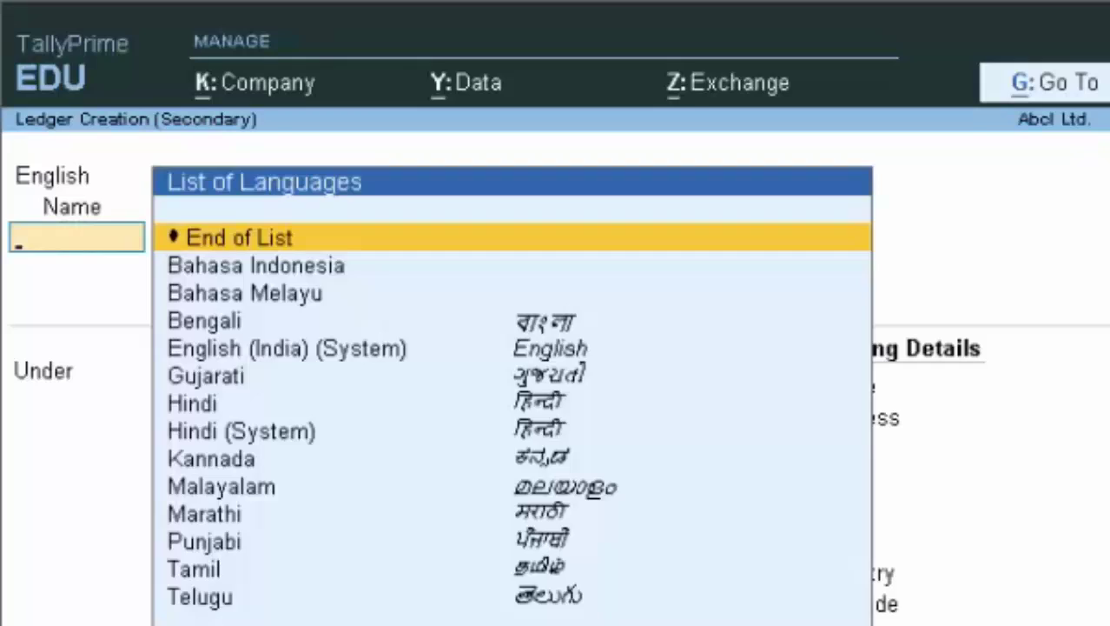
key("Return")
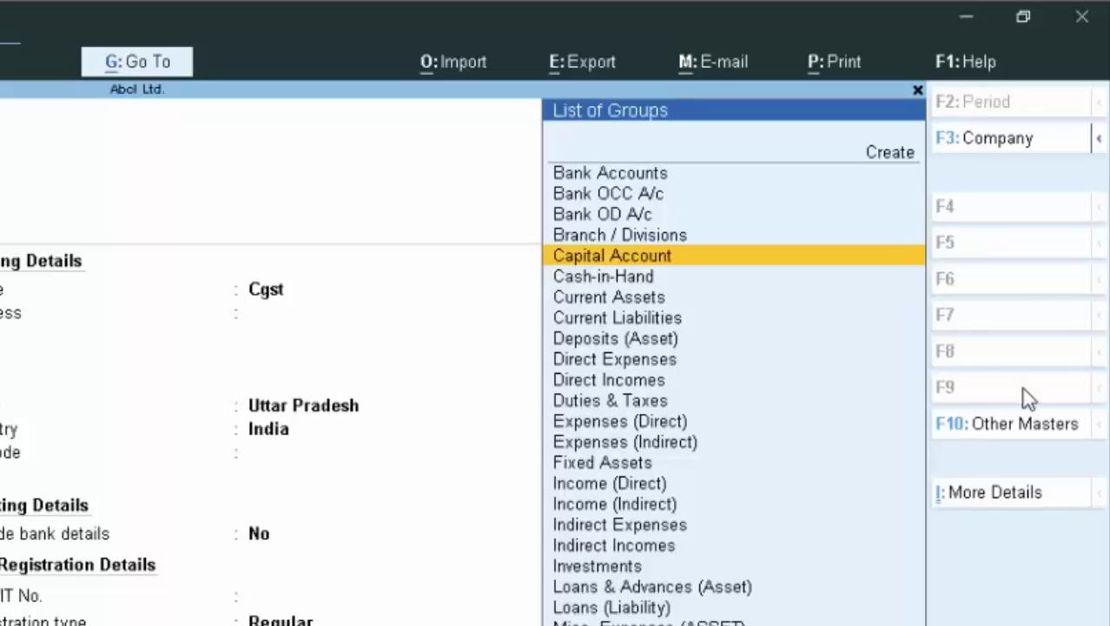
- Place the Cgst ledger under Duties & Taxes with duty type GST and tax type Central Tax
type("d")
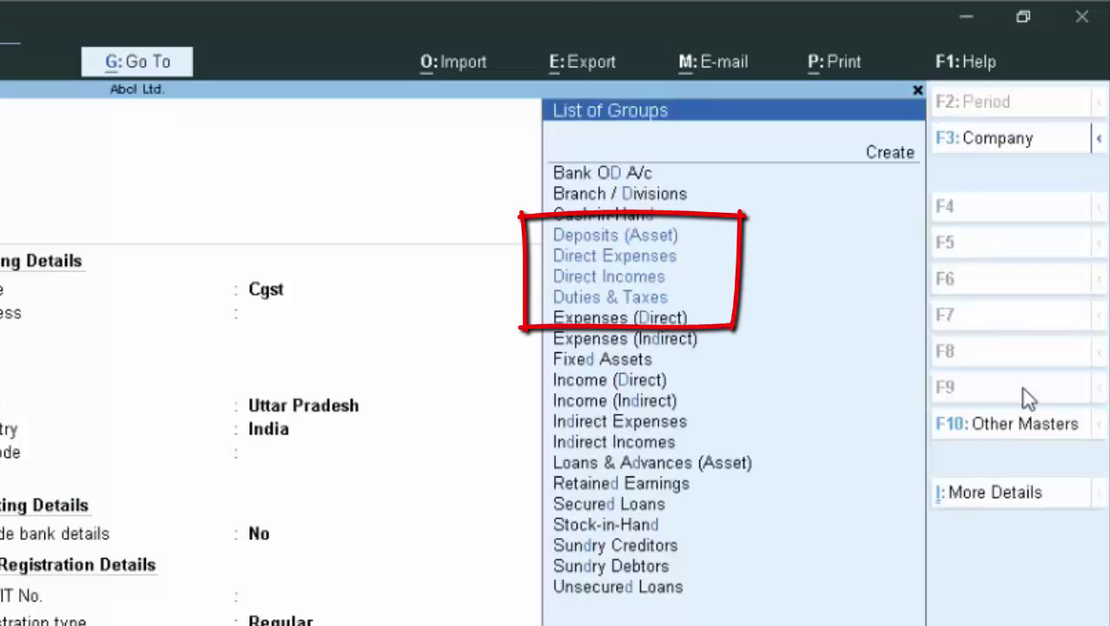
key("Down")
key("Down")
key("Down")
key("Down")
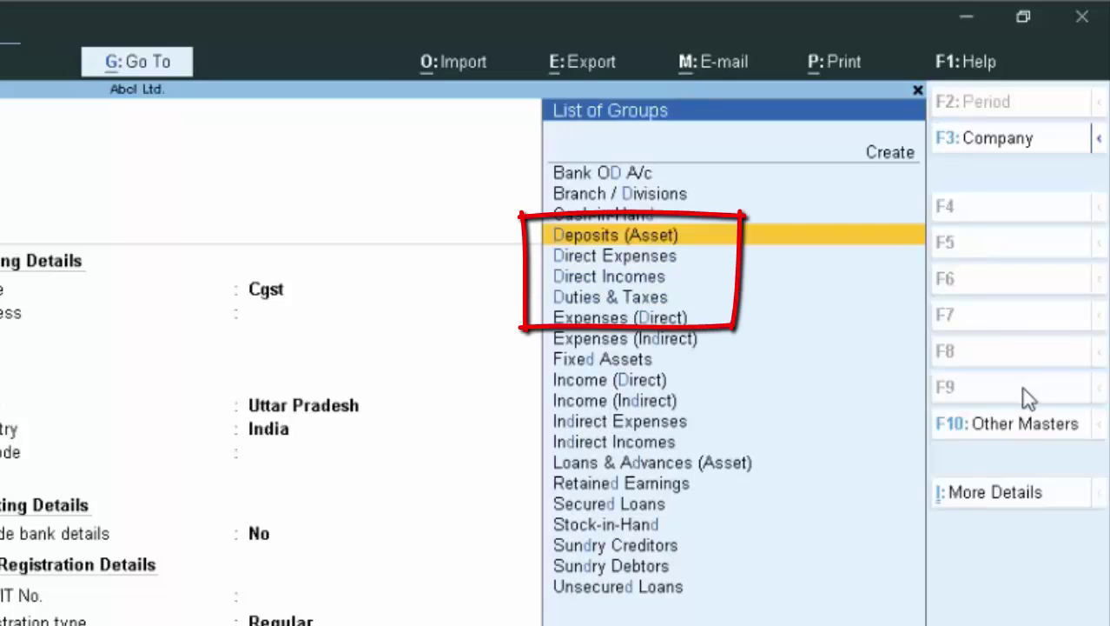
key("Return")
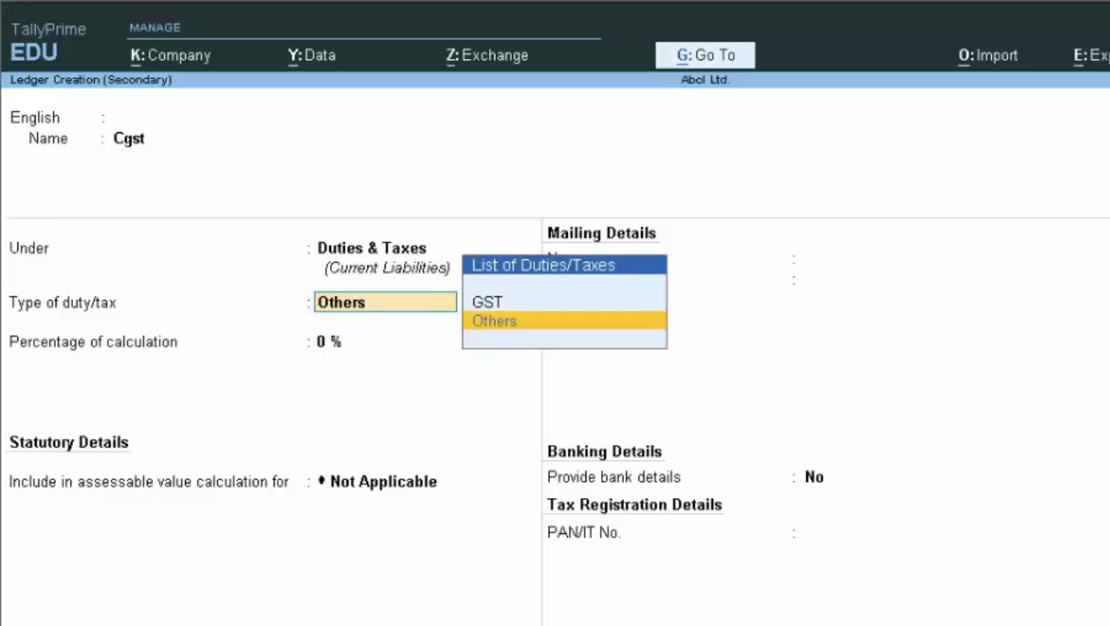
key("Up")
key("Return")
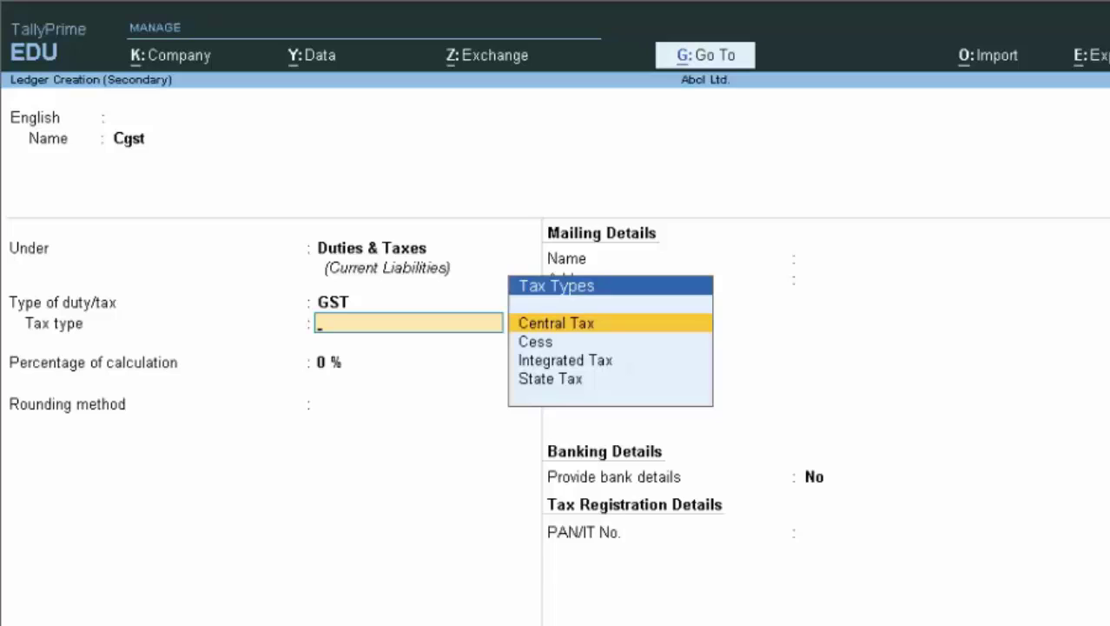
key("Return")
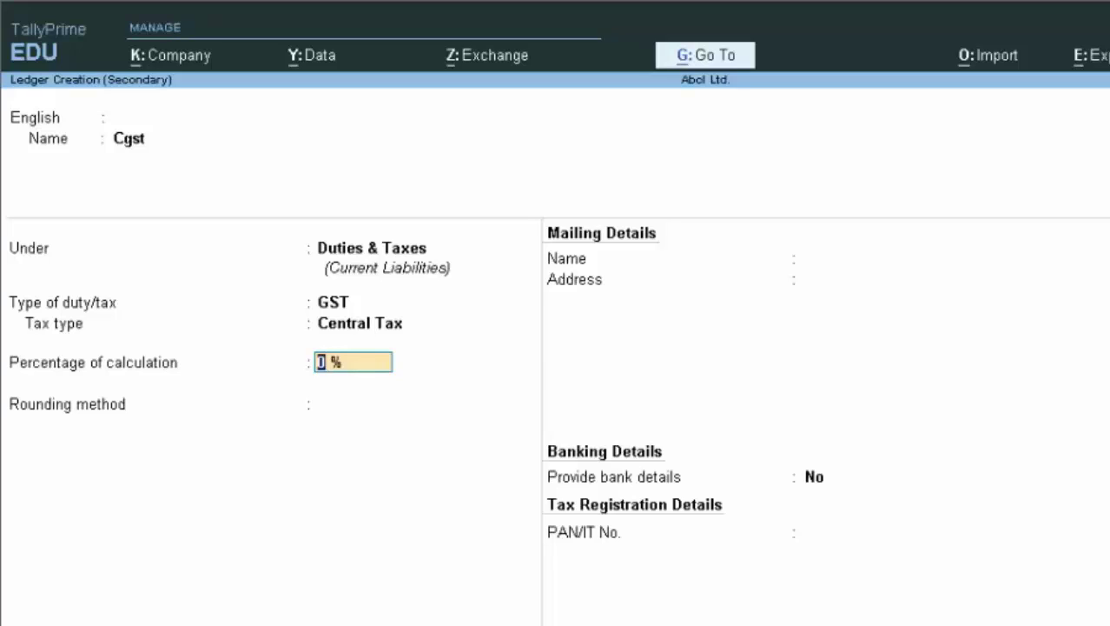
- Set Normal Rounding with a limit of 3 at 0 %, save the Cgst ledger and accept its amount in the voucher
key("Return")
key("Down")
key("Down")
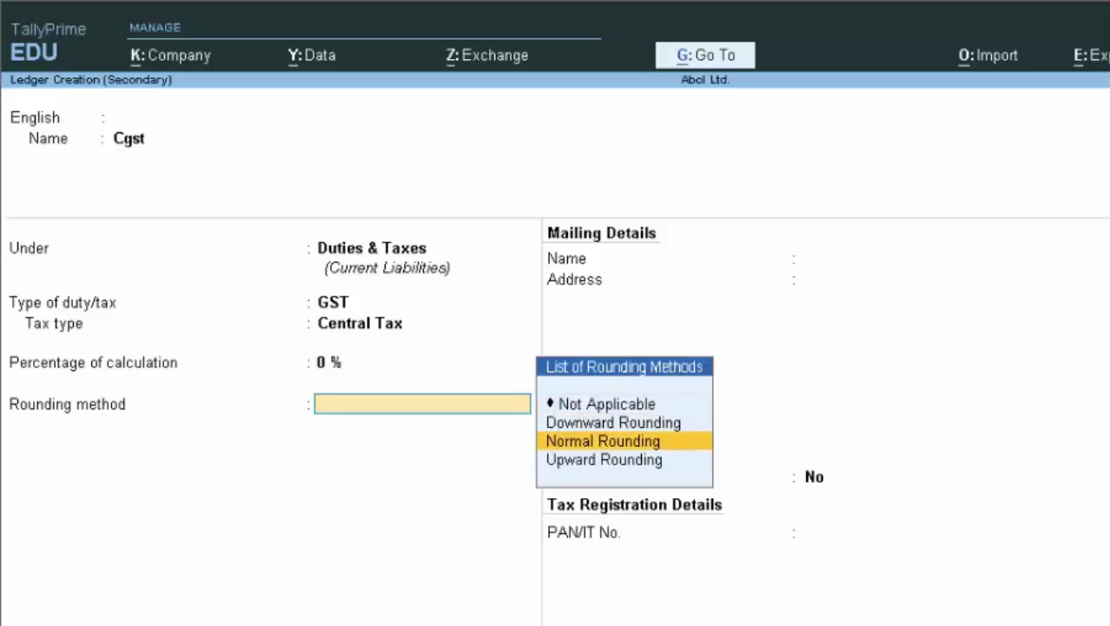
key("Return")
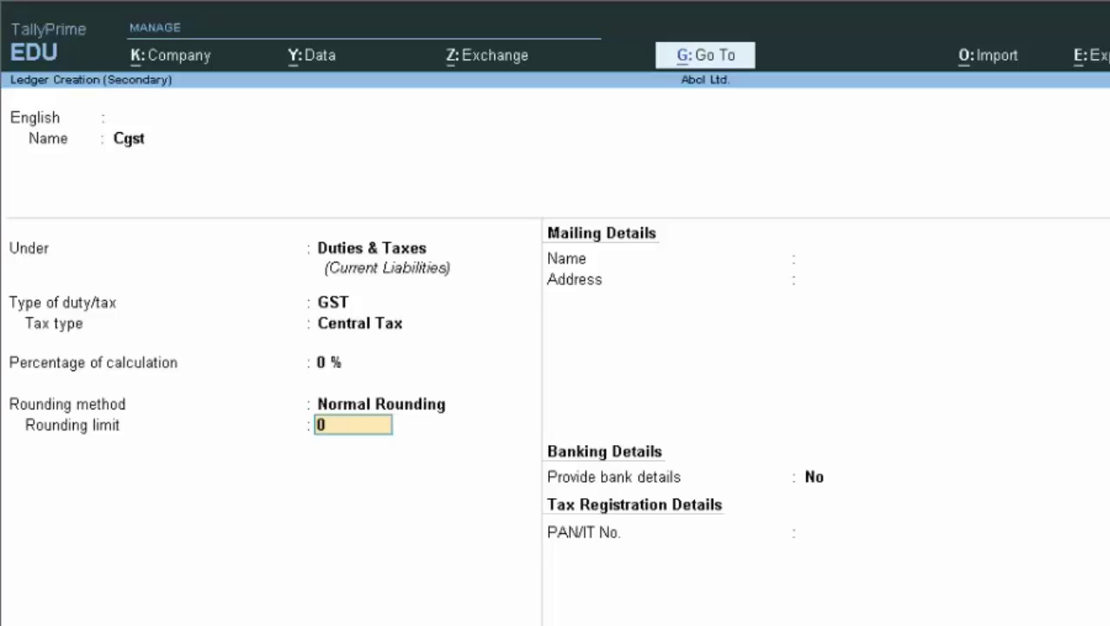
type("3")
key("Return")
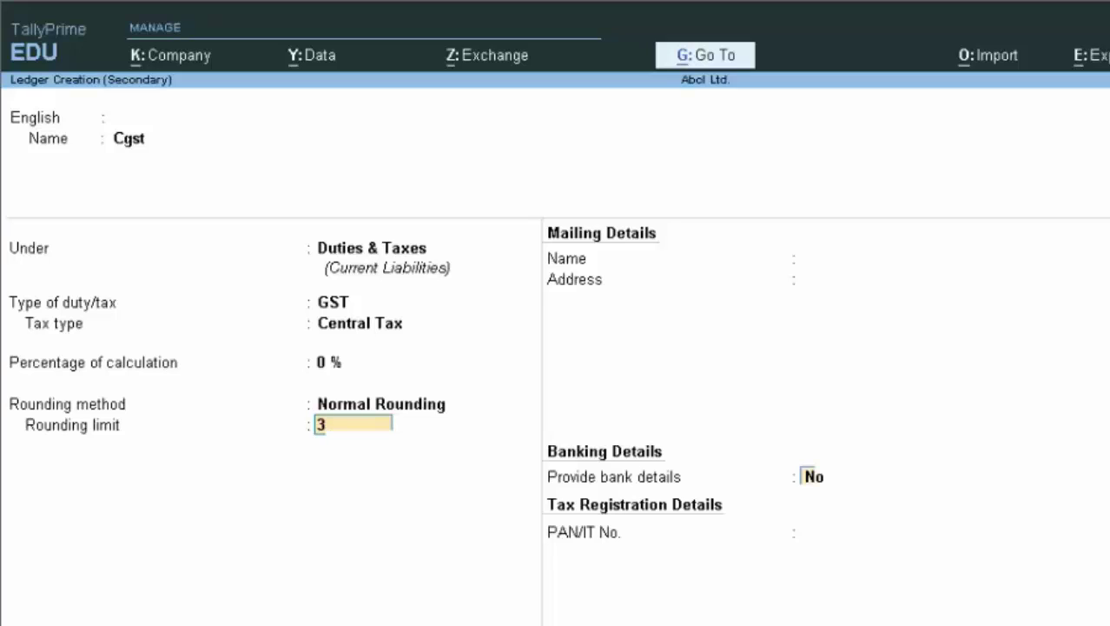
key("Return")
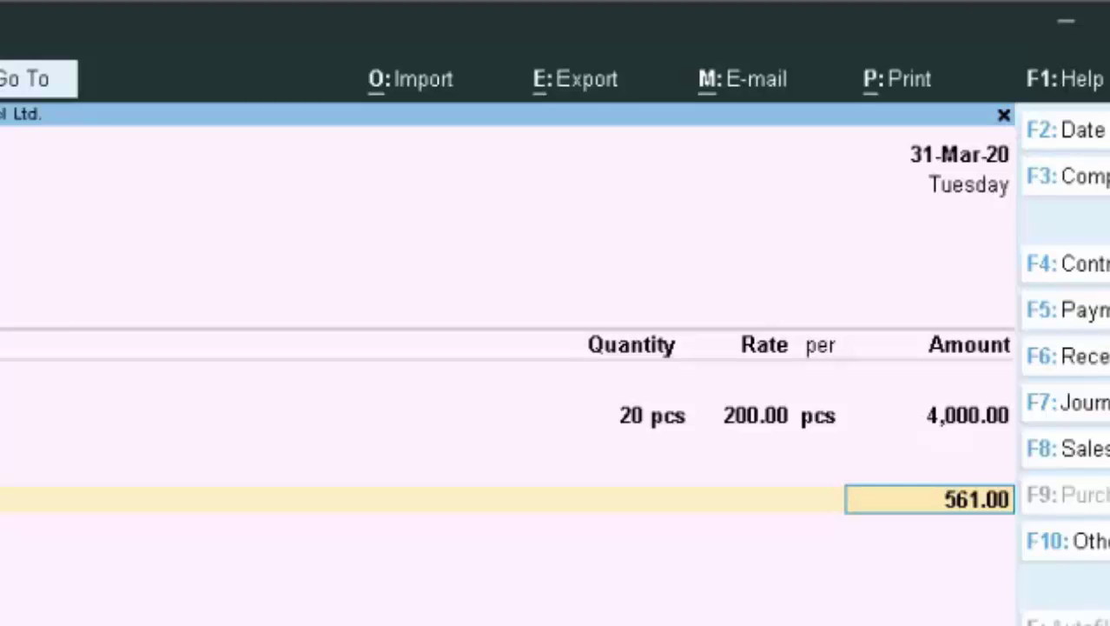
key("Return")
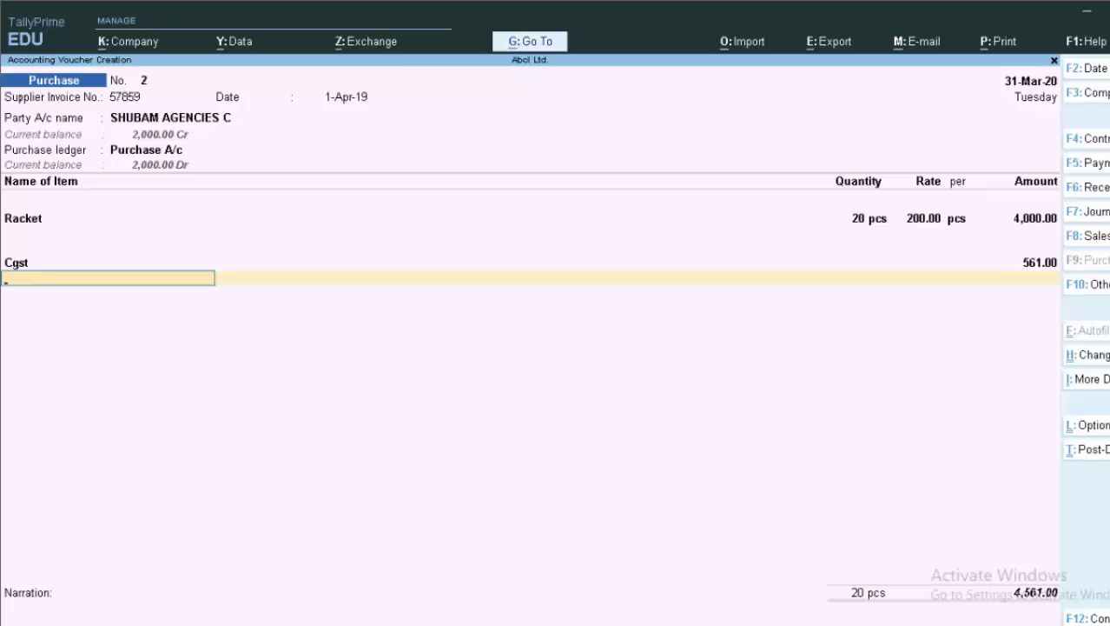
- Begin creating a ledger named Sgst from the voucher, with no alias
key("alt+c")
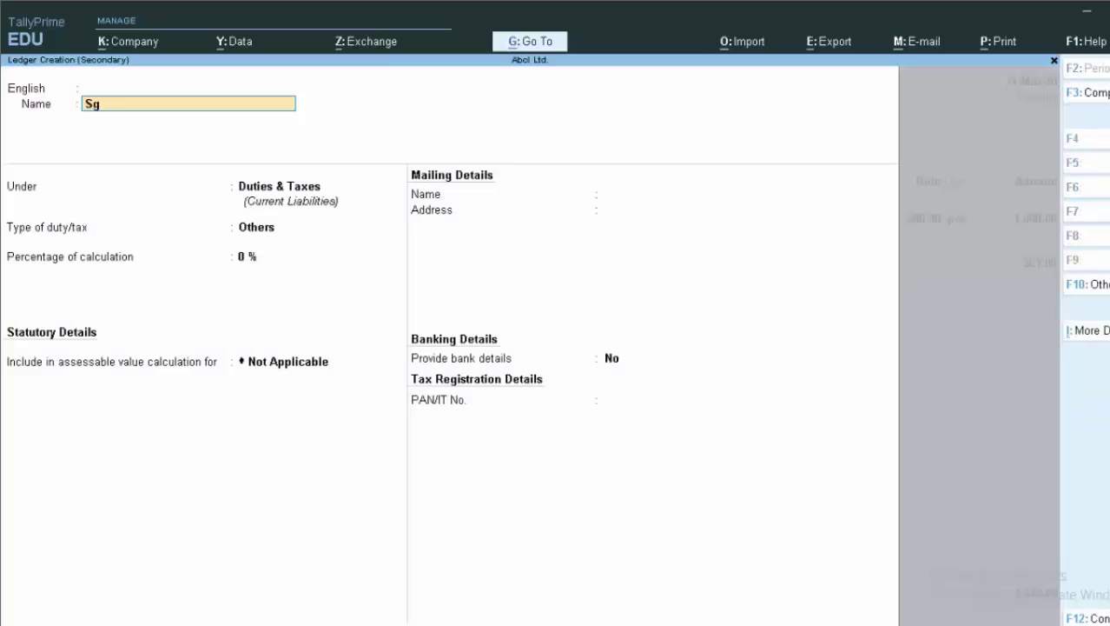
key("Return")
key("Return")
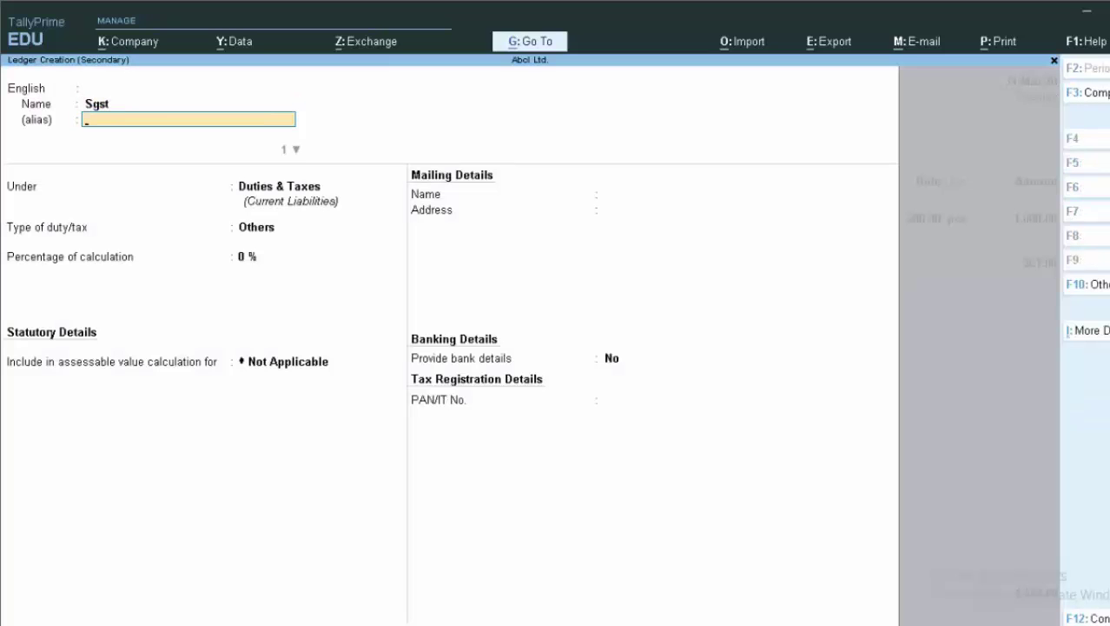
key("Return")
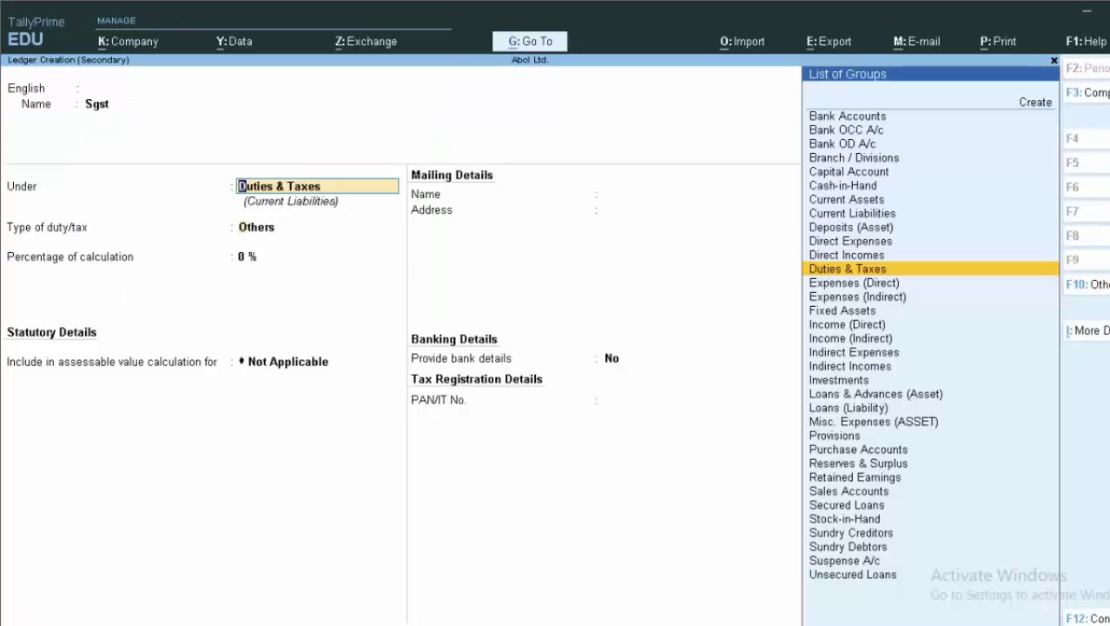
- Place the Sgst ledger under Duties & Taxes with duty type GST and tax type State Tax
key("Return")
key("Up")
key("Return")
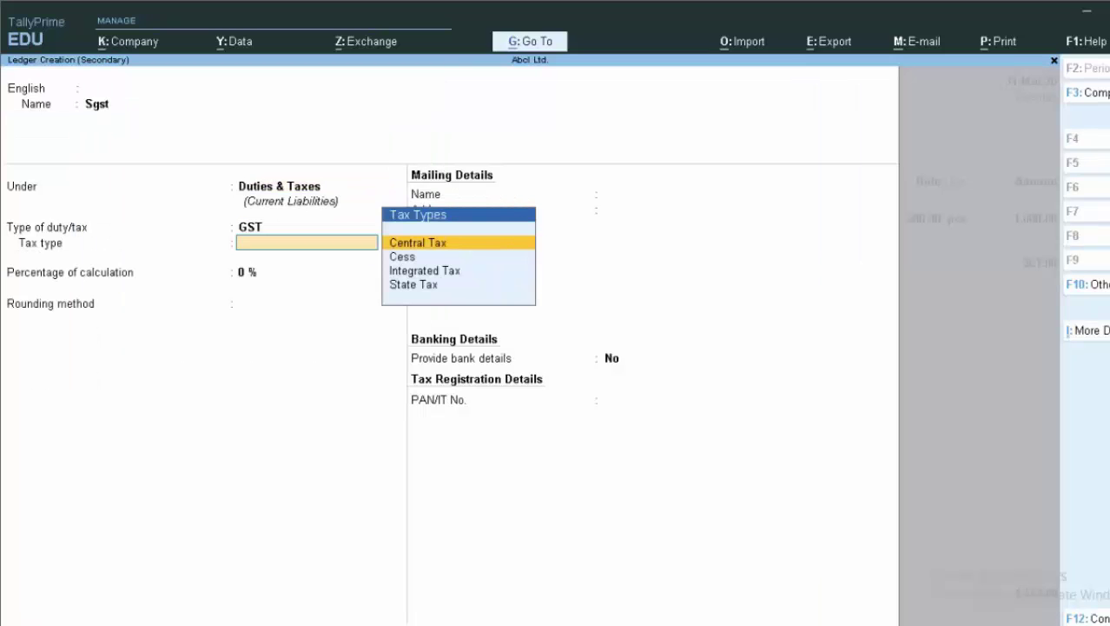
key("Down")
key("Down")
key("Down")
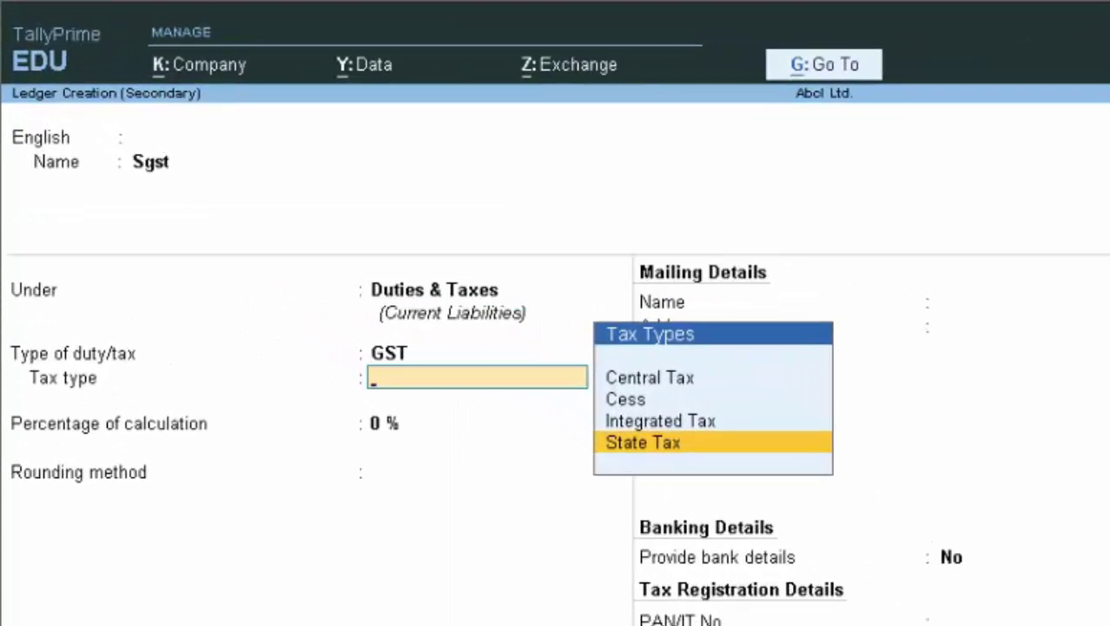
key("Return")
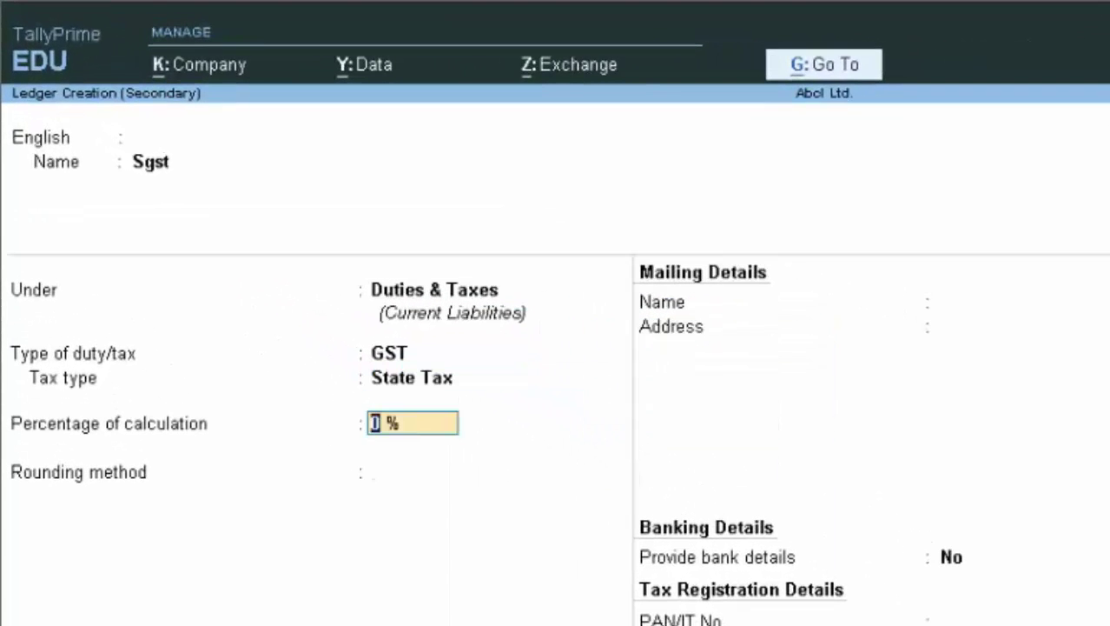
- Keep the calculation percentage at 0 %, set Normal Rounding with a limit of 3, and save the Sgst ledger into the voucher
key("Return")
key("Down")
key("Down")
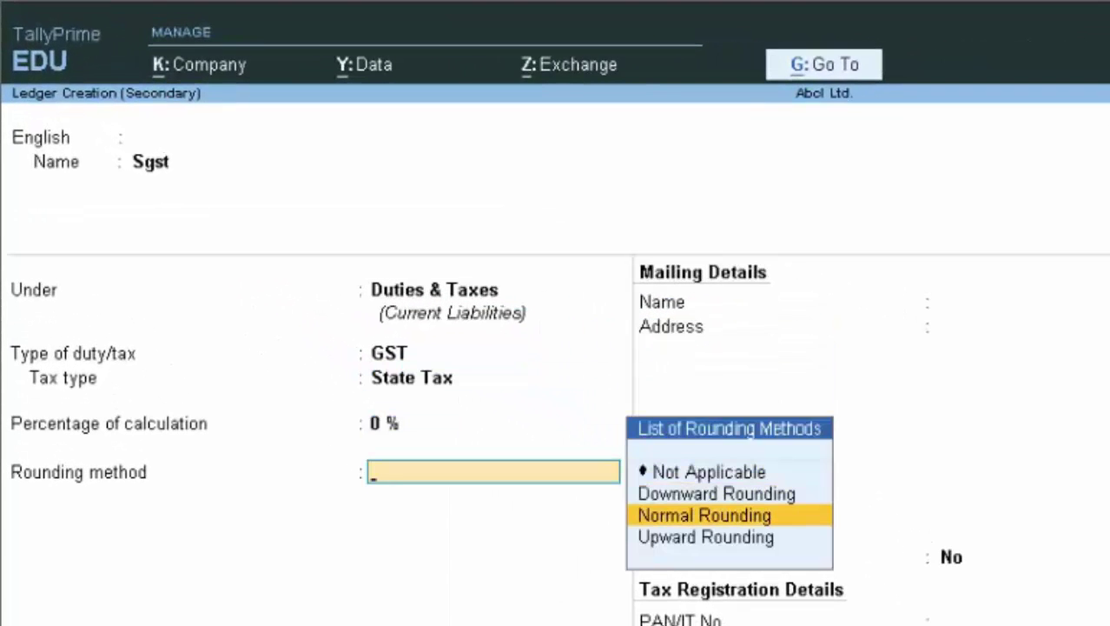
key("Return")
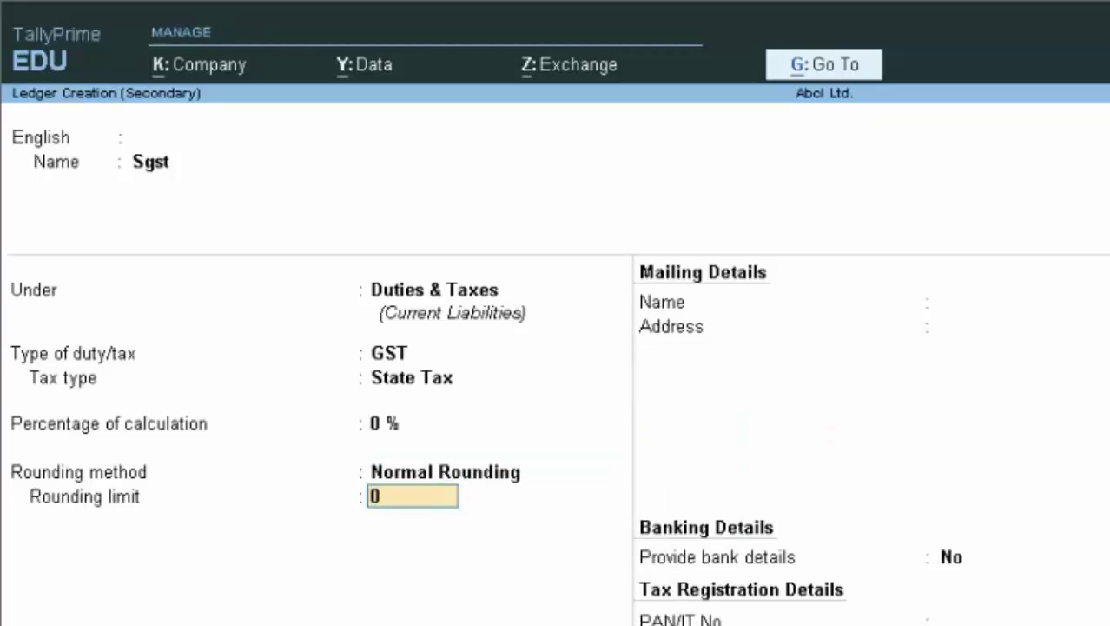
key("Return")
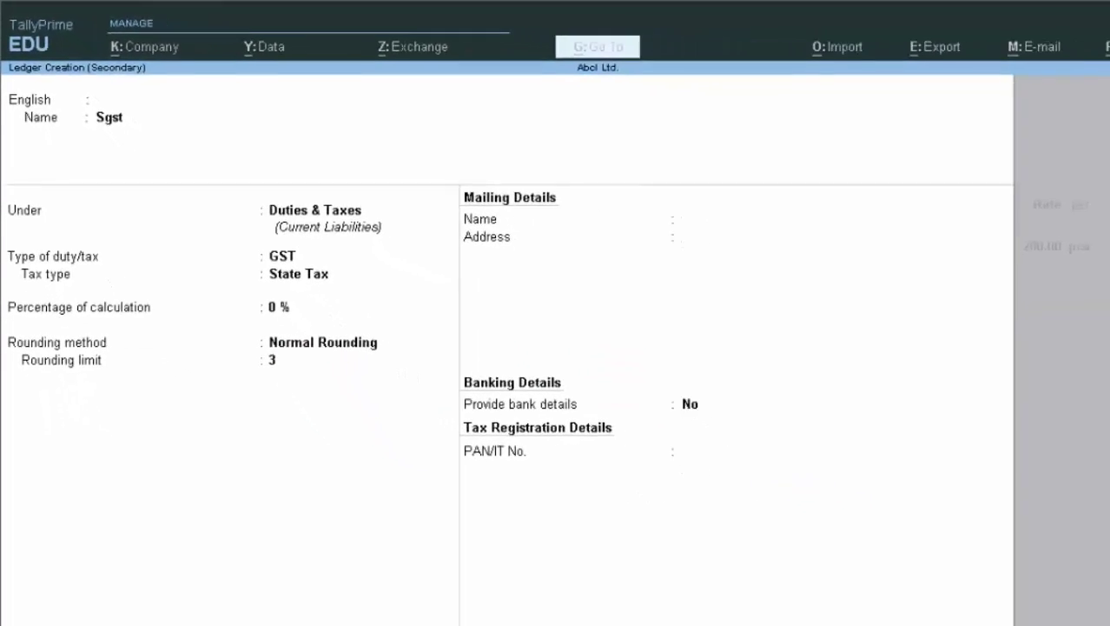
key("Return")
key("Return")
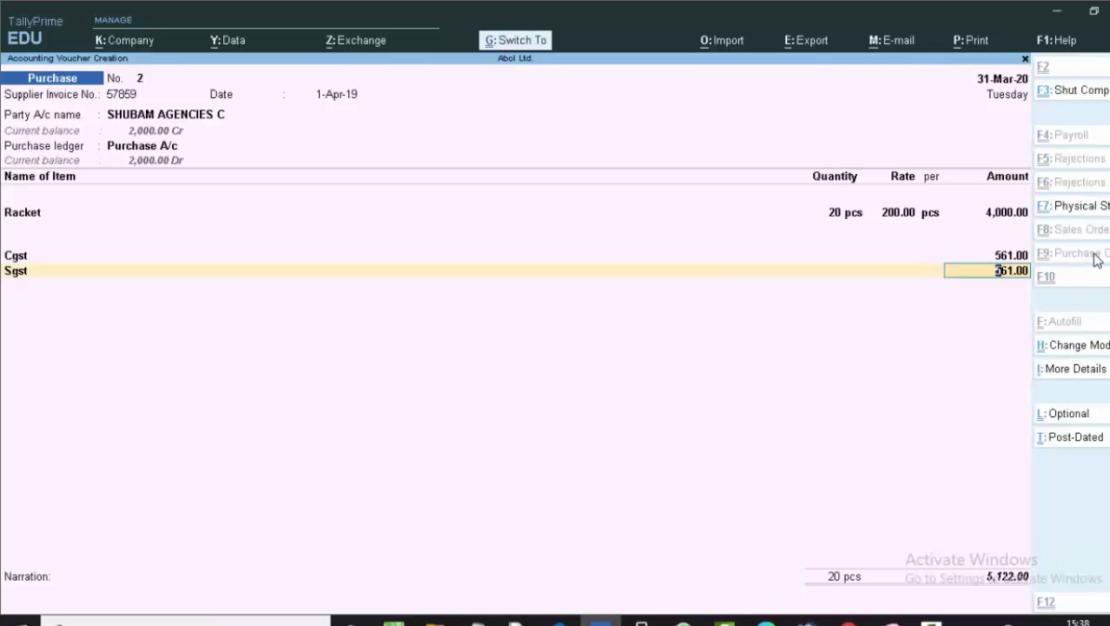
- Save the purchase voucher with both tax ledgers and reopen it from the Day Book
key("ctrl+a")
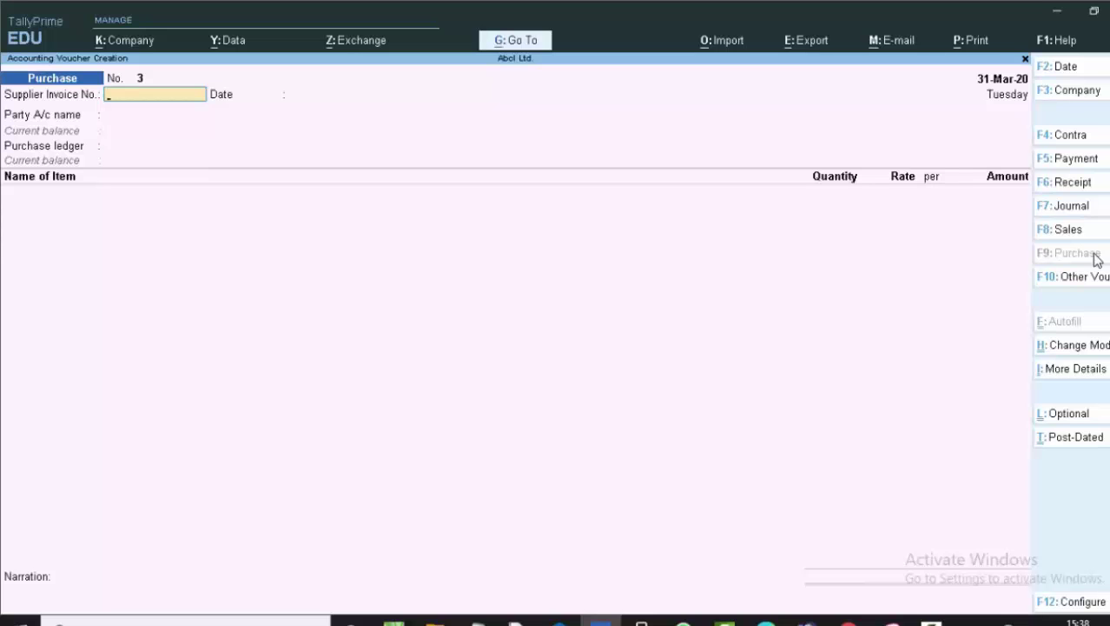
key("Escape")
key("k")
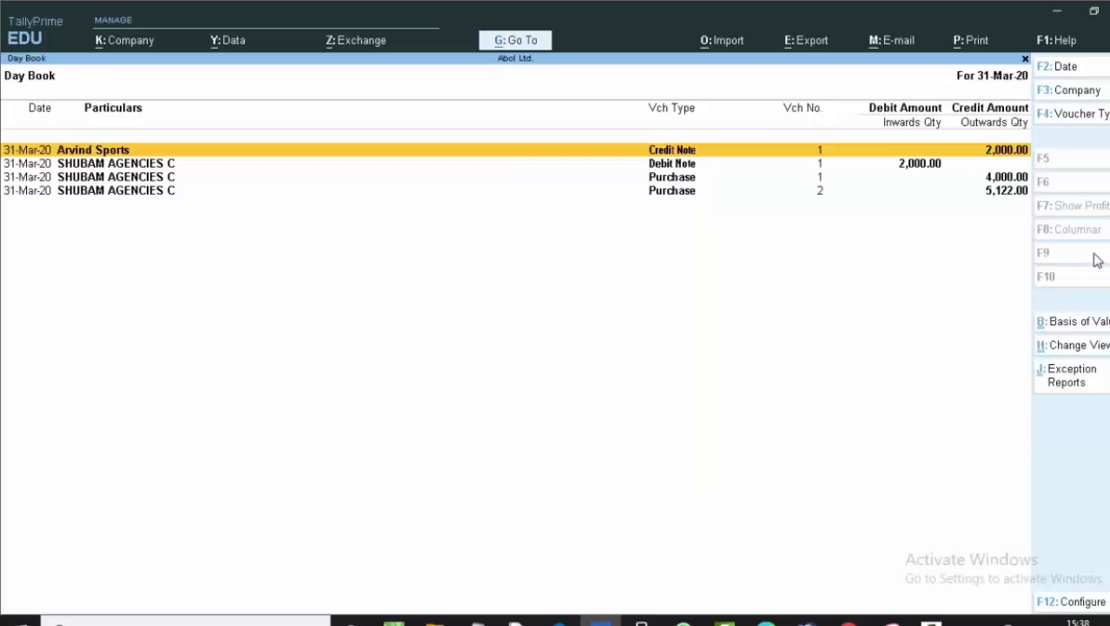
key("Down")
key("Down")
key("Down")
key("Return")
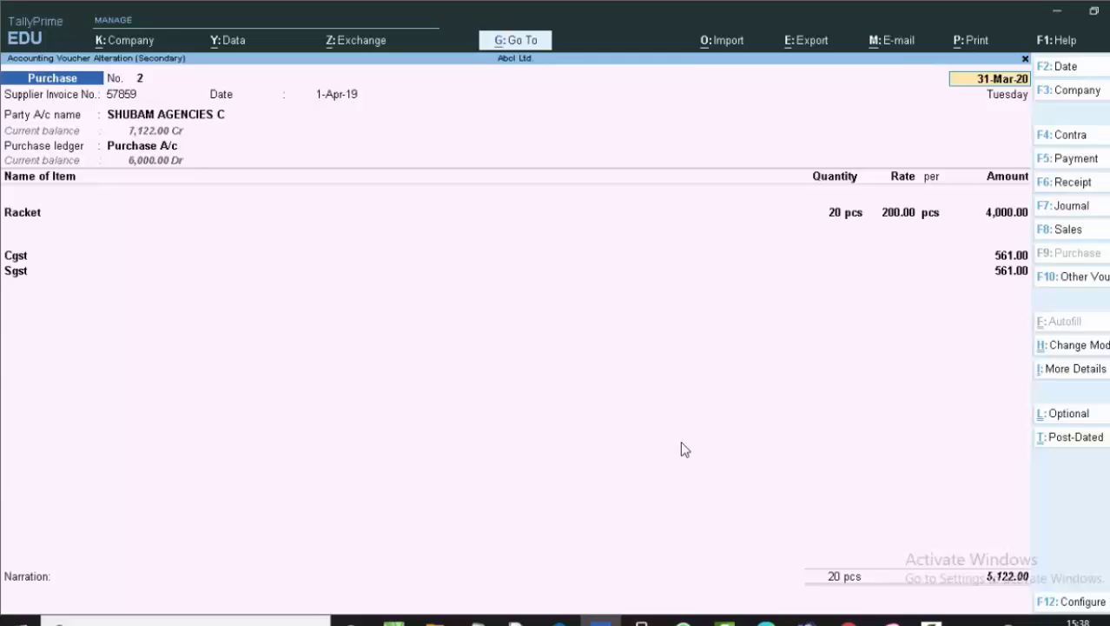
- Preview the printout of the current purchase voucher, view it zoomed in, and return to the print settings
key("alt+p")
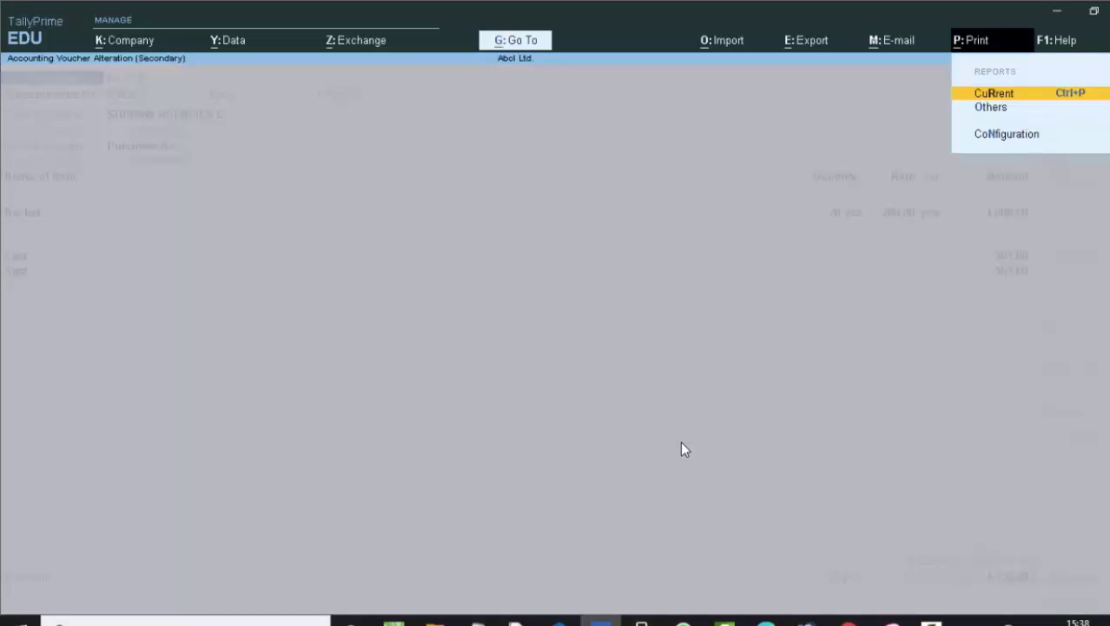
key("Return")
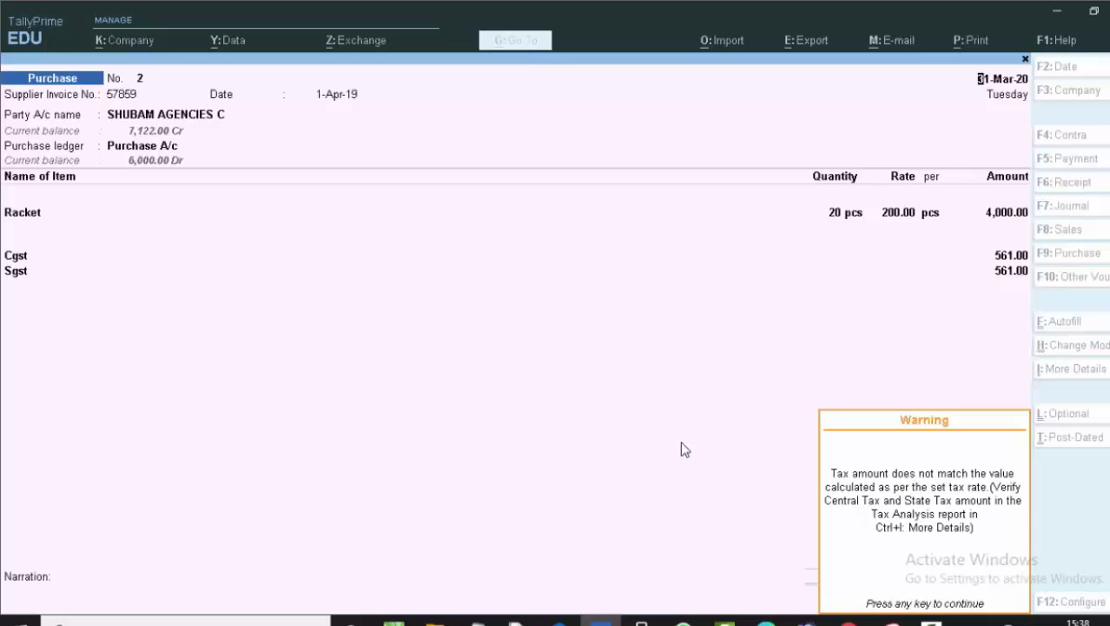
key("Return")
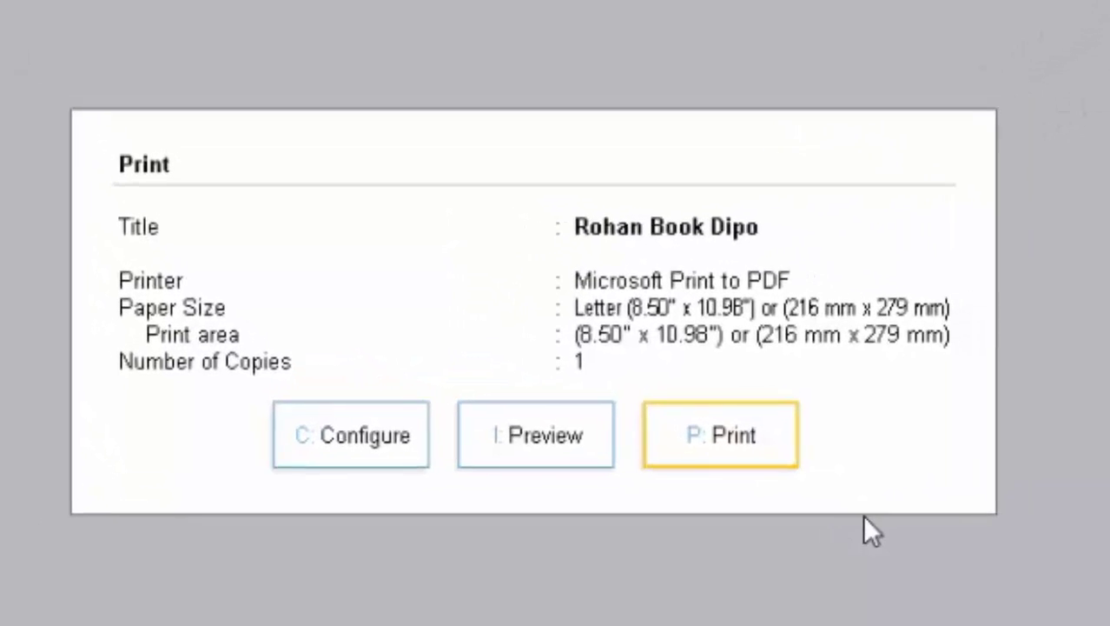
key("Return")
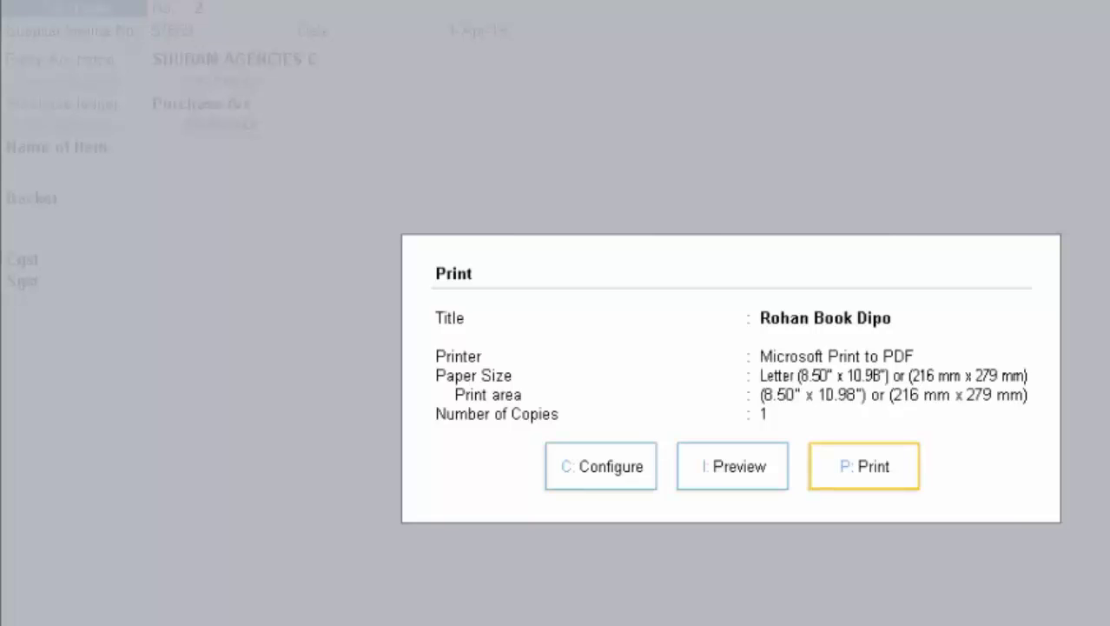
left_click(736, 458)
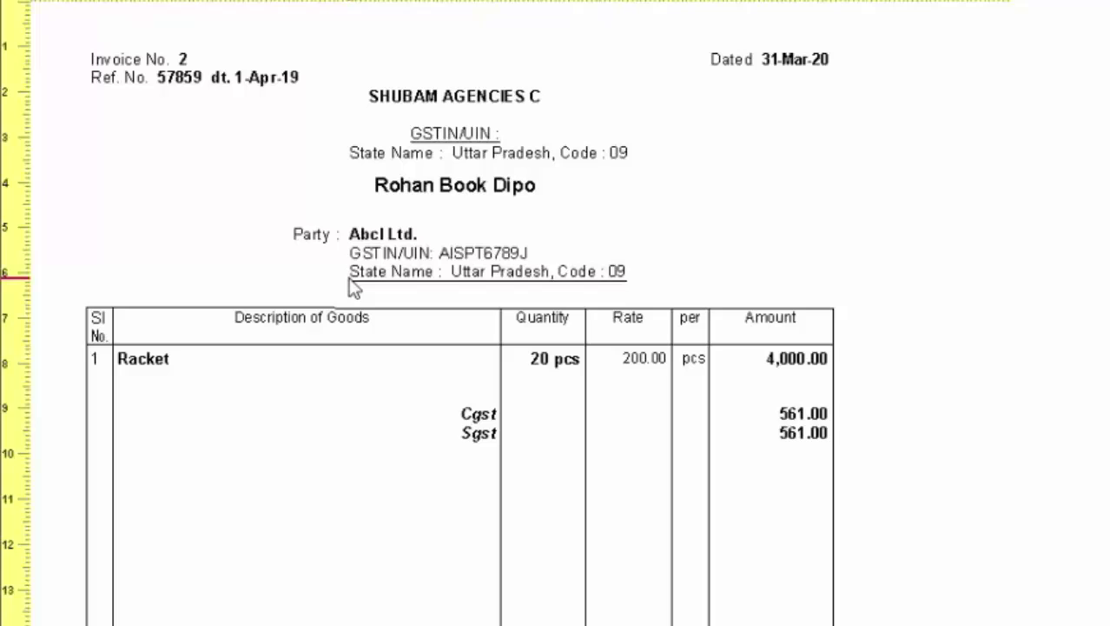
key("z")
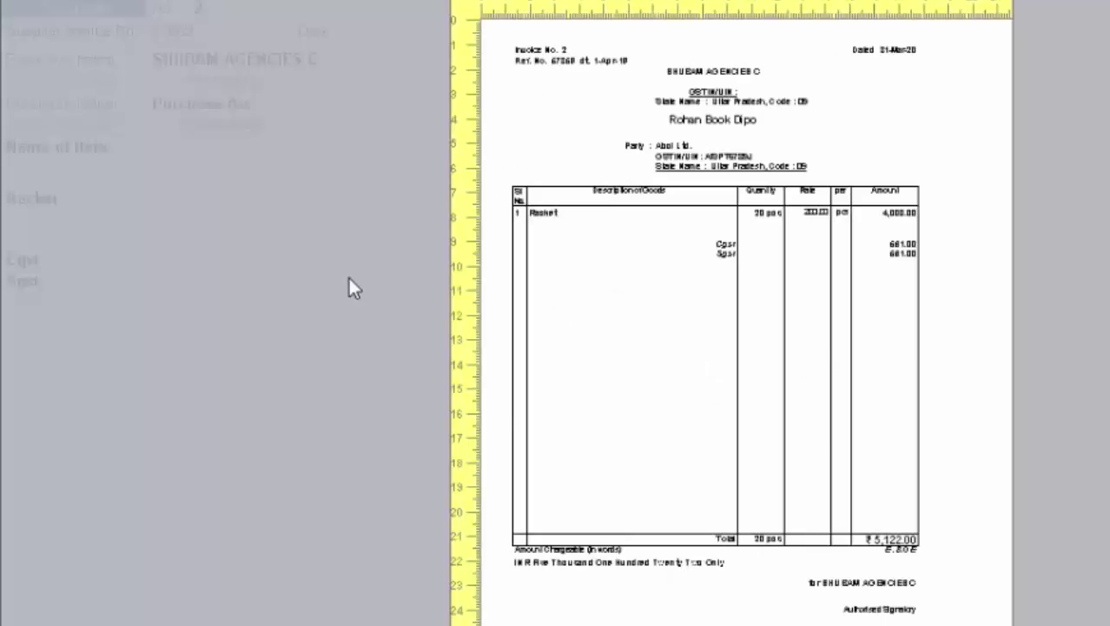
key("Escape")
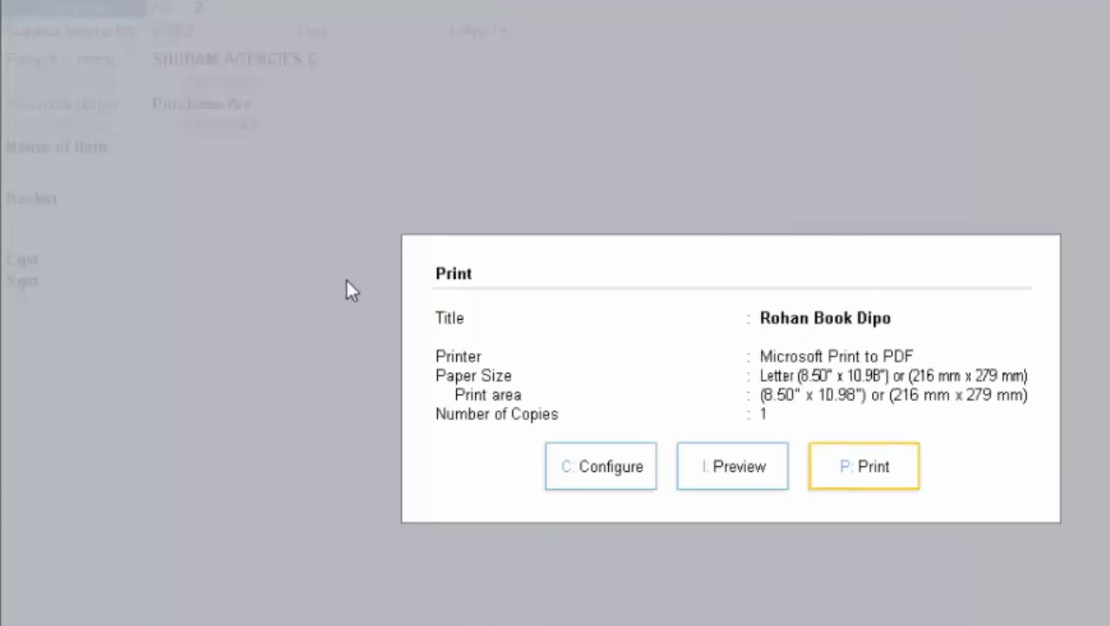
- Set the printout's header title to Jai Mata Di with no subtitle, and preview the voucher again
left_click(614, 470)
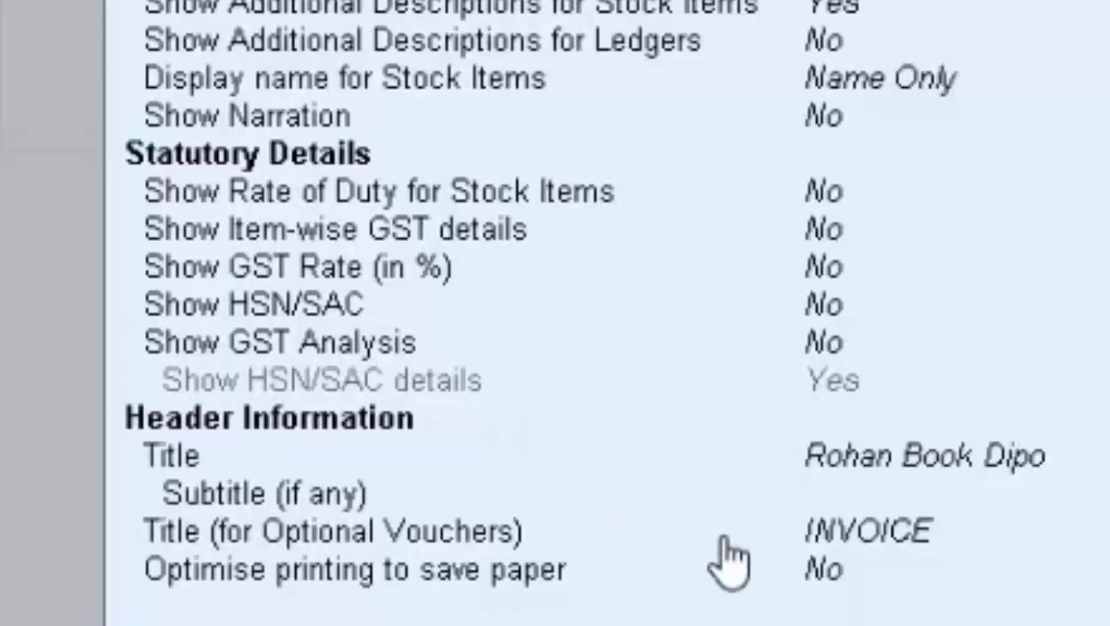
left_click(949, 473)
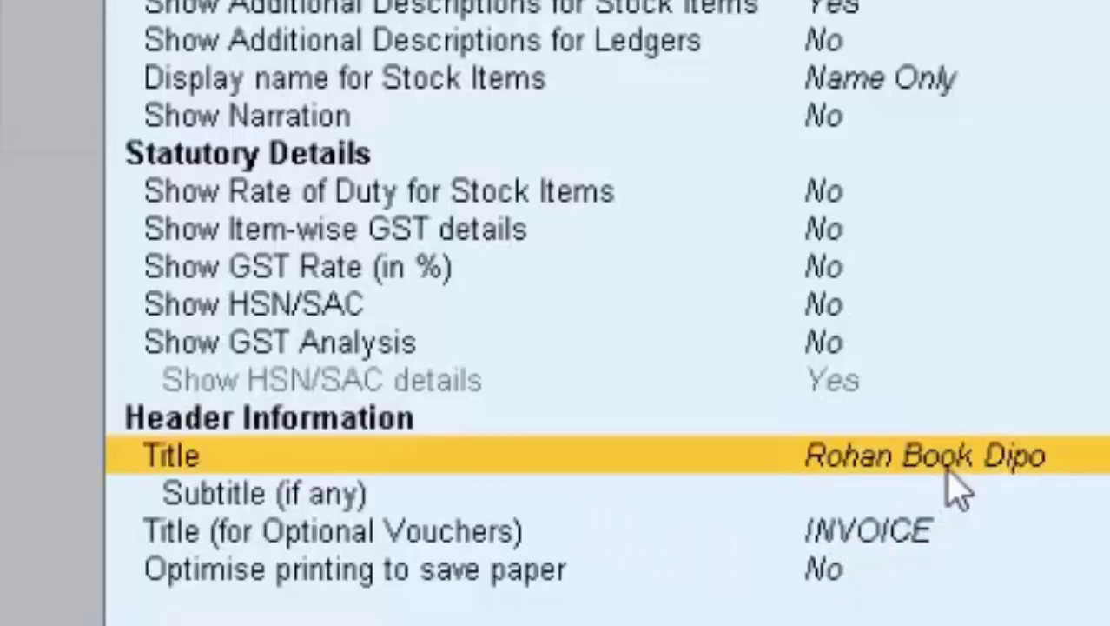
key("Return")
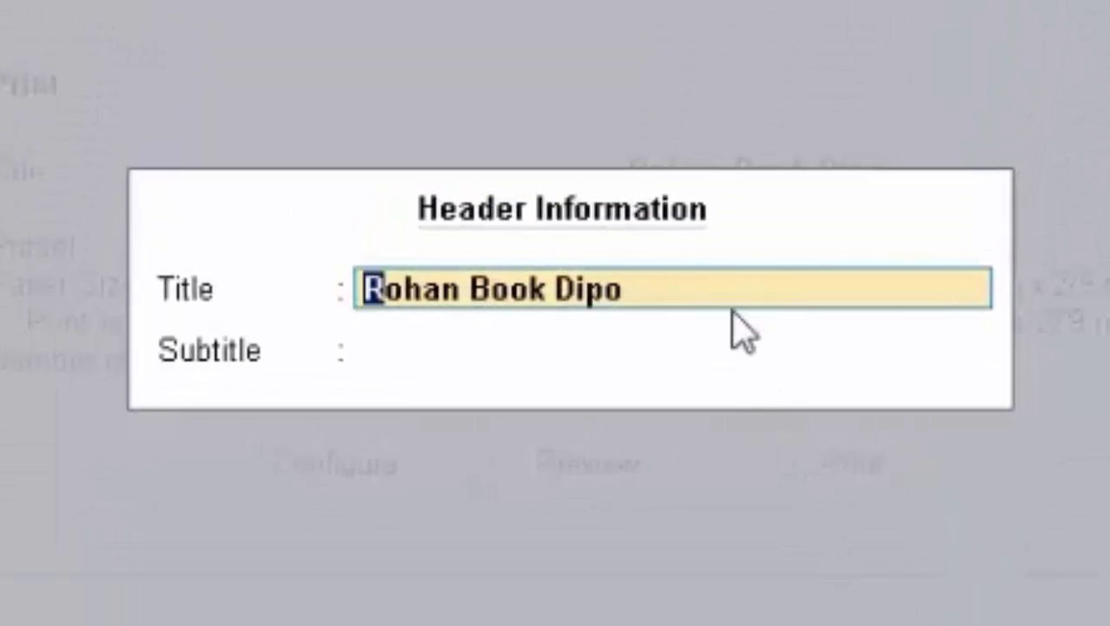
type("J")
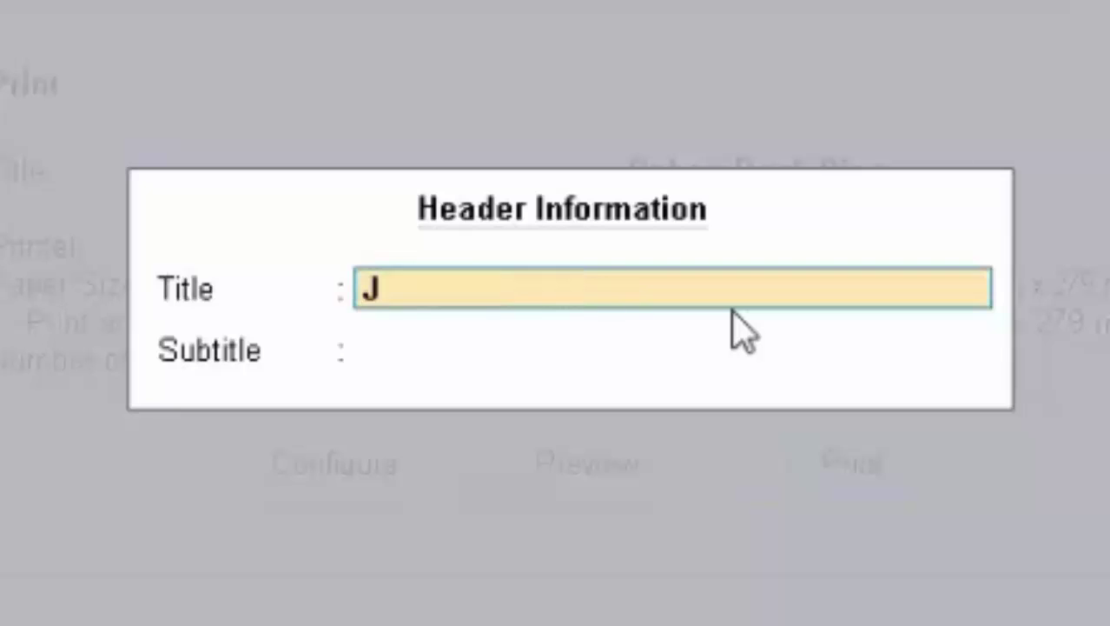
type("ai Ma")
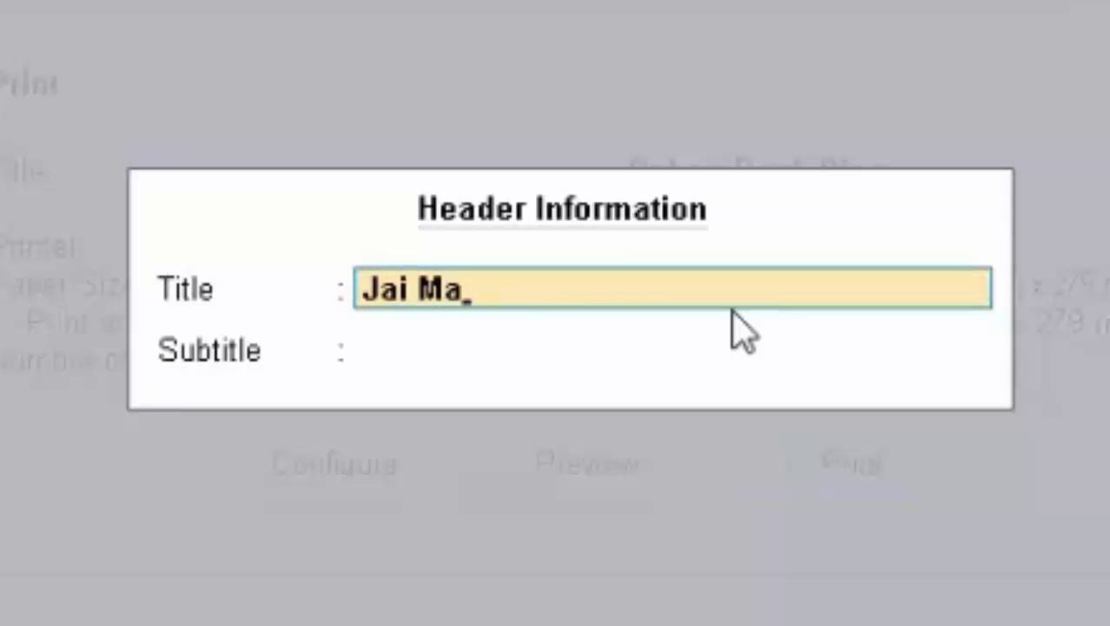
type("ta Di")
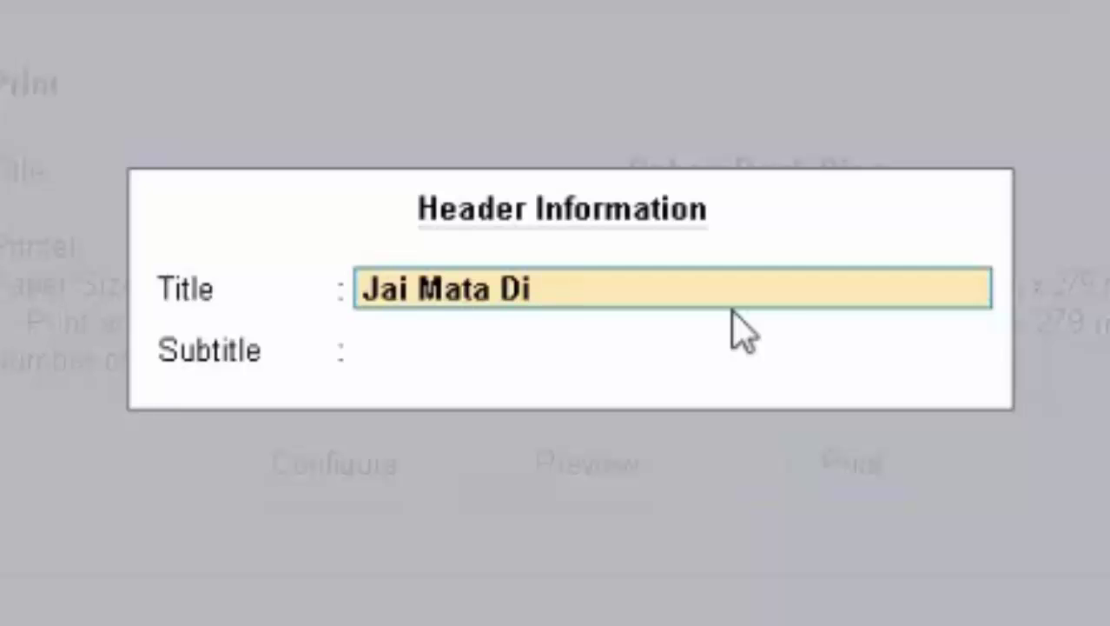
key("Return")
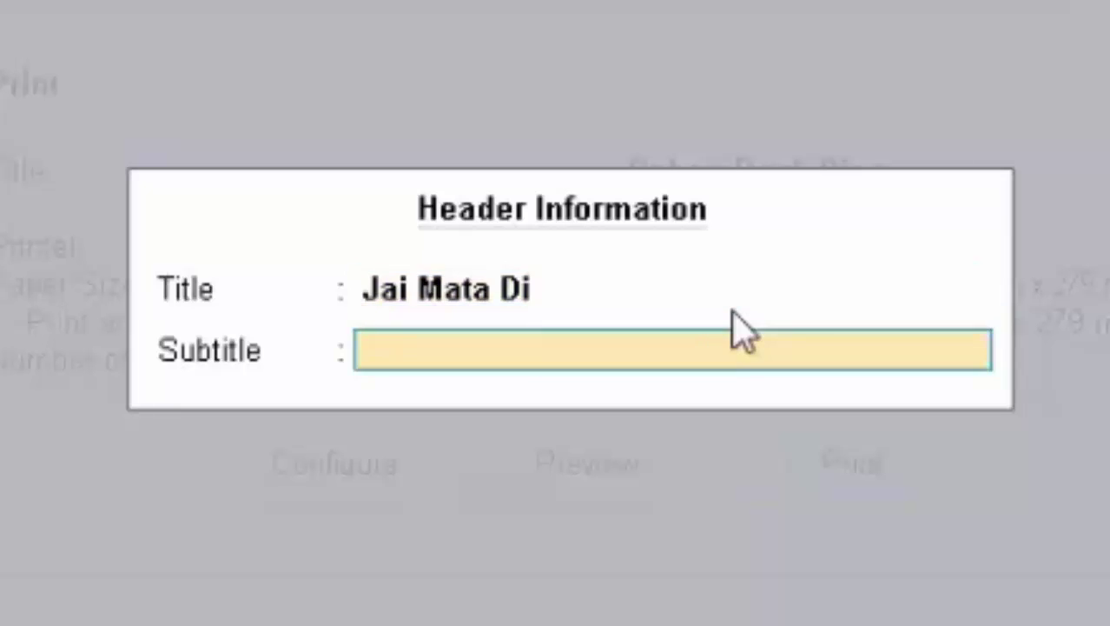
key("Return")
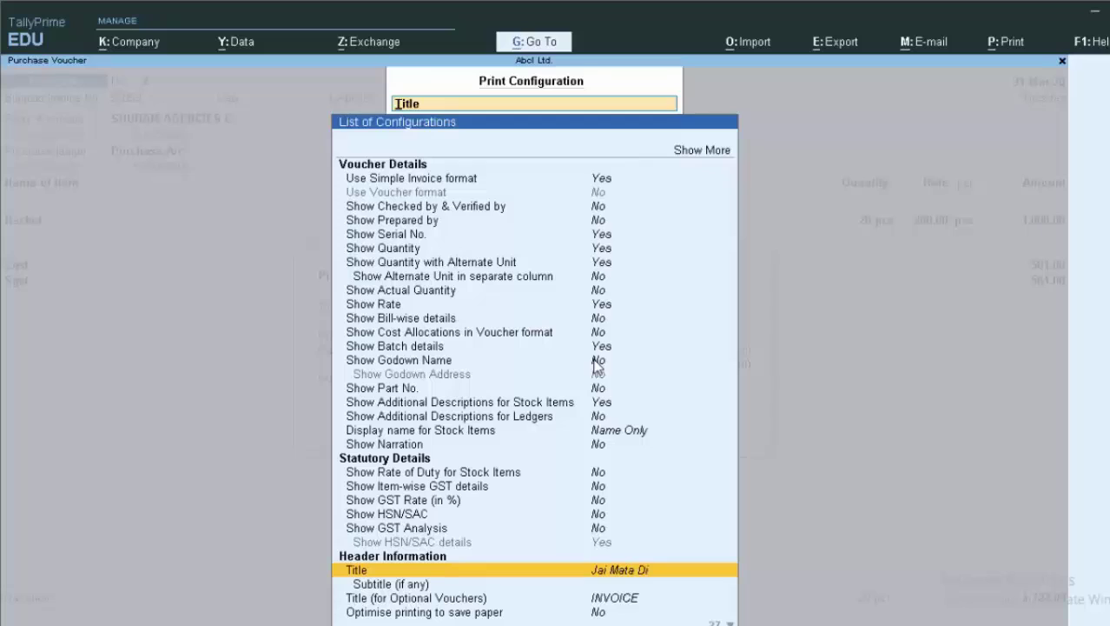
key("Escape")
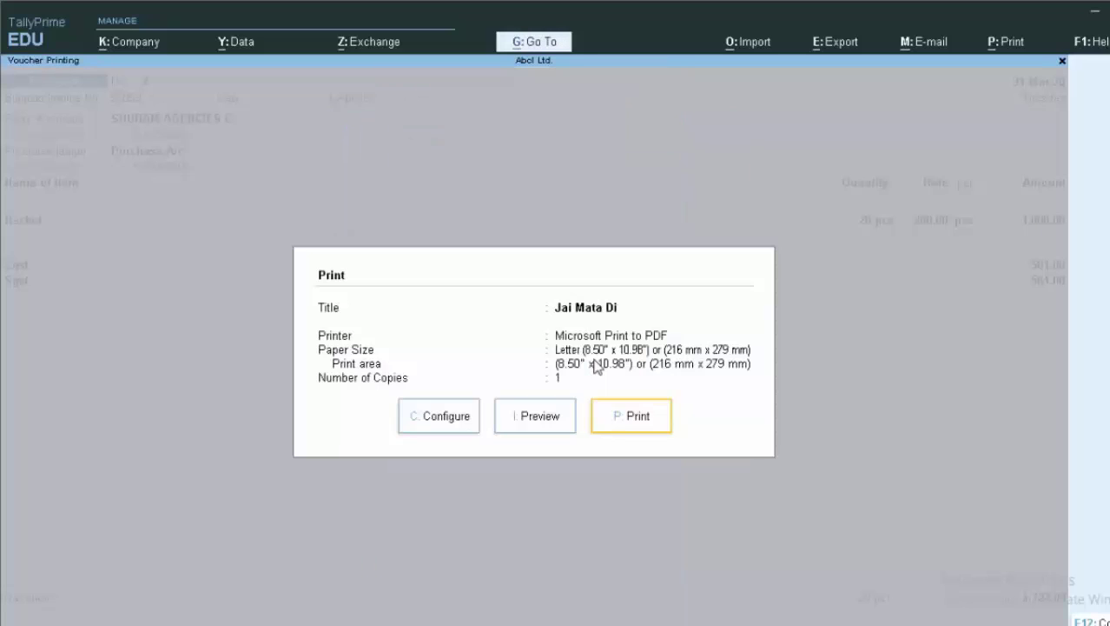
left_click(517, 424)
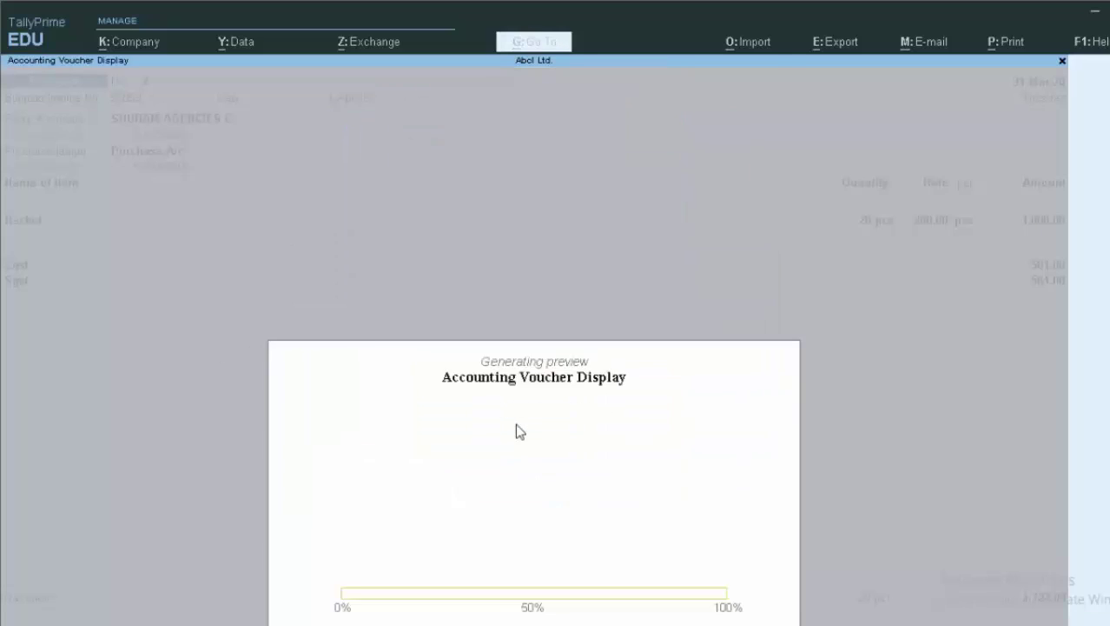